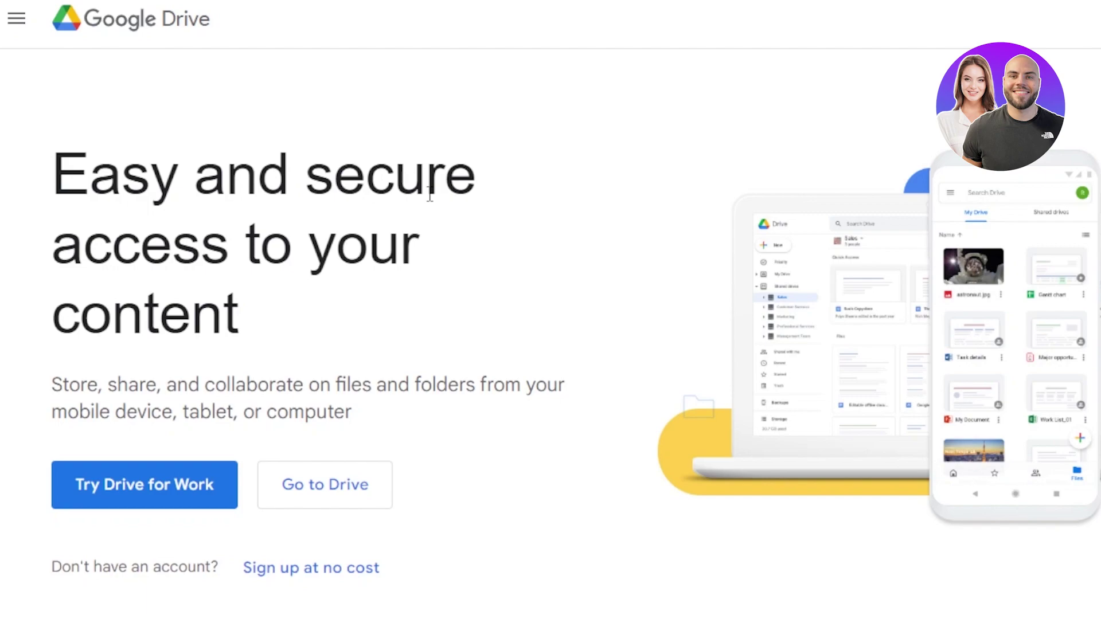
Go from Chrome's new tab page to My Drive using the Google apps grid.
{"action": "scroll", "coordinate": [551, 333], "scroll_direction": "down", "scroll_amount": 15}
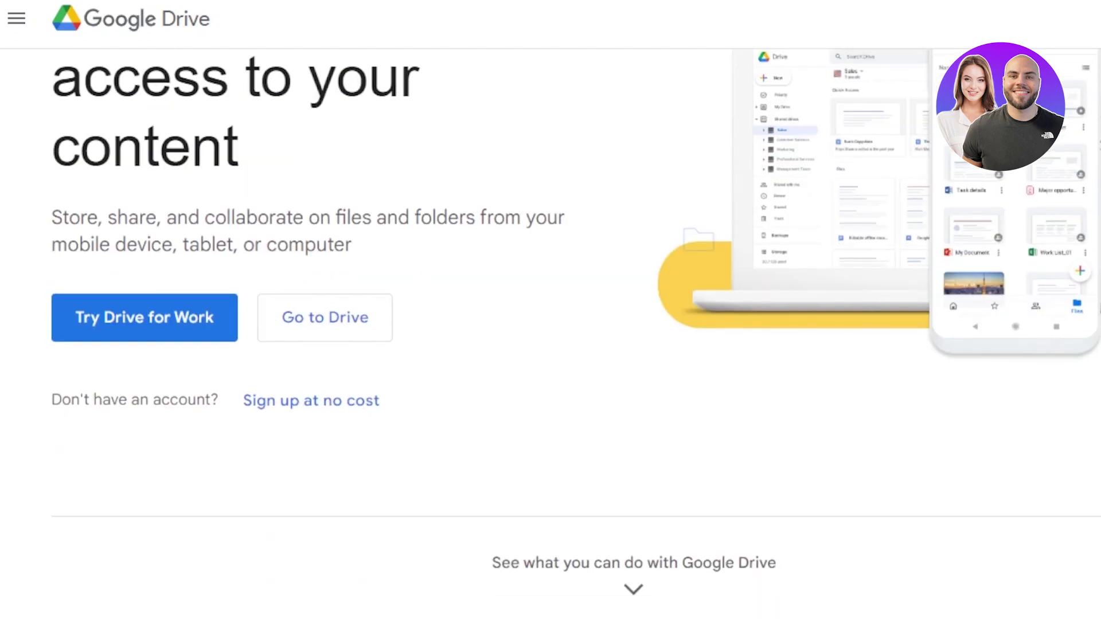
{"action": "scroll", "coordinate": [551, 332], "scroll_direction": "down", "scroll_amount": 10}
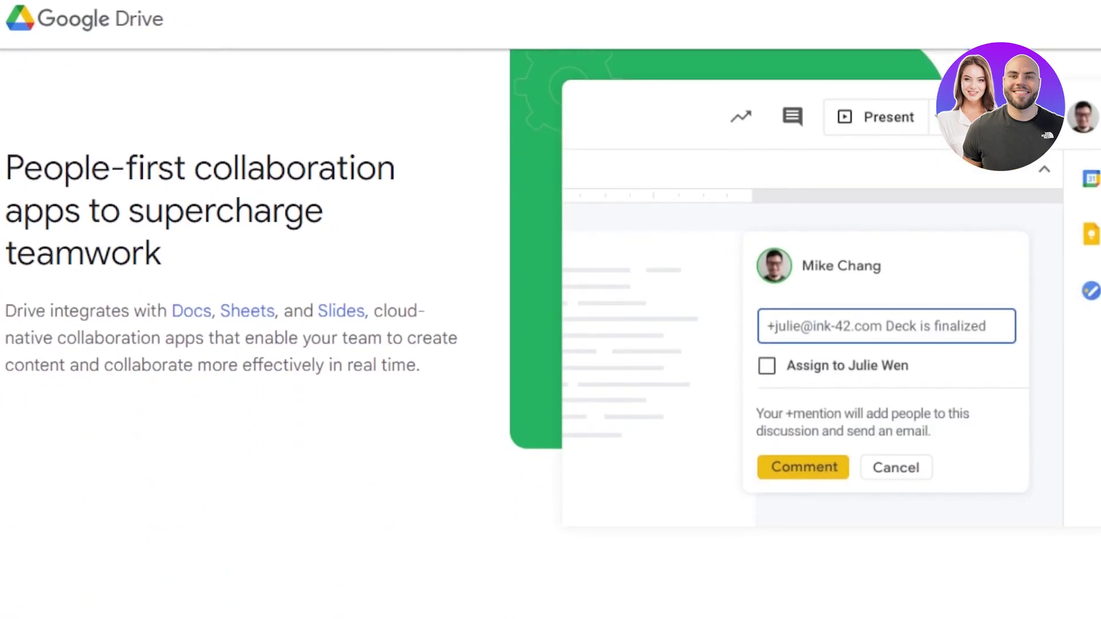
{"action": "scroll", "coordinate": [550, 332], "scroll_direction": "down", "scroll_amount": 5}
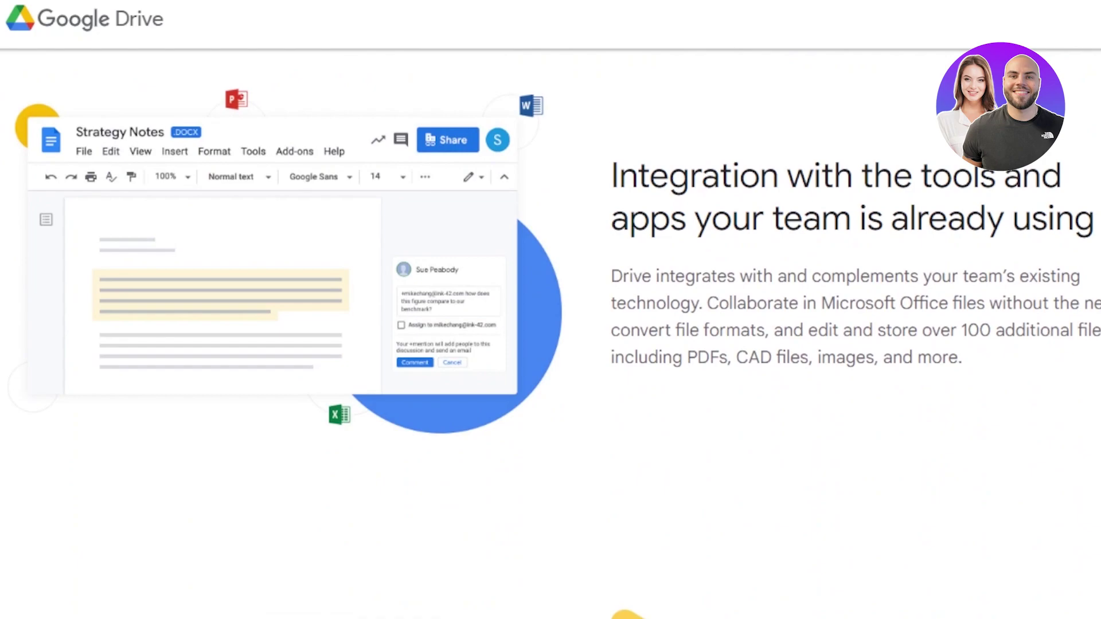
{"action": "scroll", "coordinate": [550, 333], "scroll_direction": "down", "scroll_amount": 9}
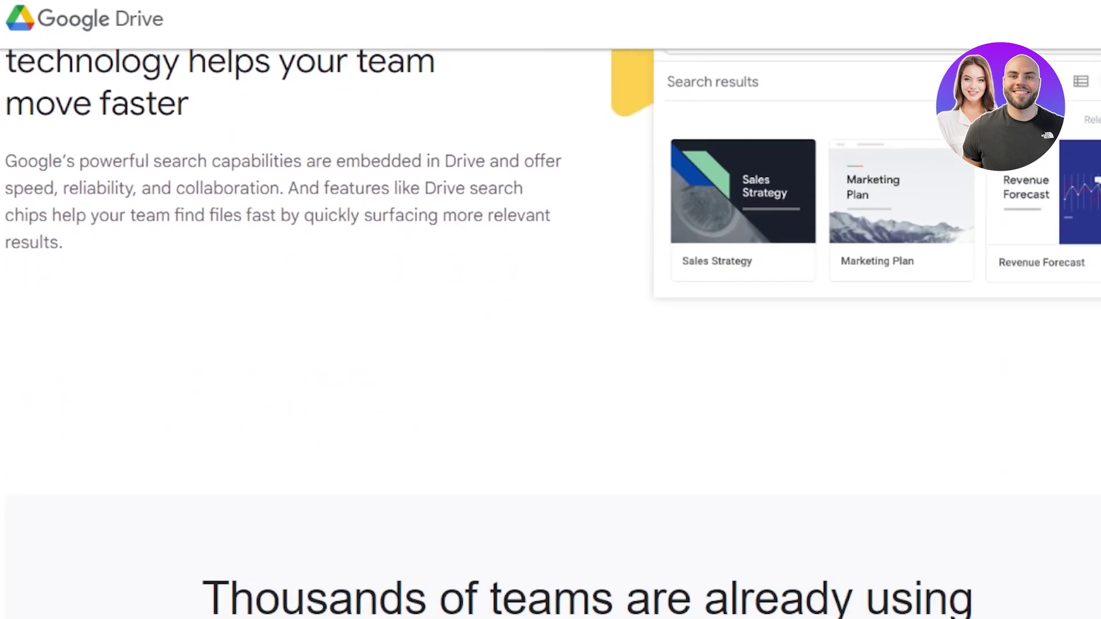
{"action": "scroll", "coordinate": [551, 333], "scroll_direction": "down", "scroll_amount": 8}
{"action": "scroll", "coordinate": [551, 333], "scroll_direction": "down", "scroll_amount": 5}
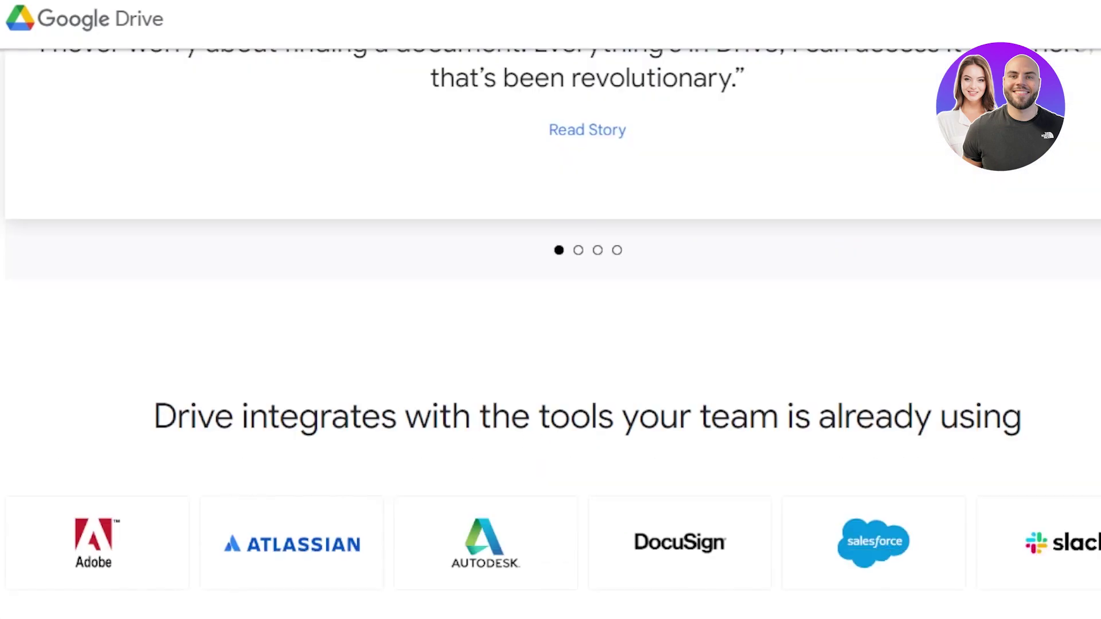
{"action": "scroll", "coordinate": [551, 333], "scroll_direction": "up", "scroll_amount": 20}
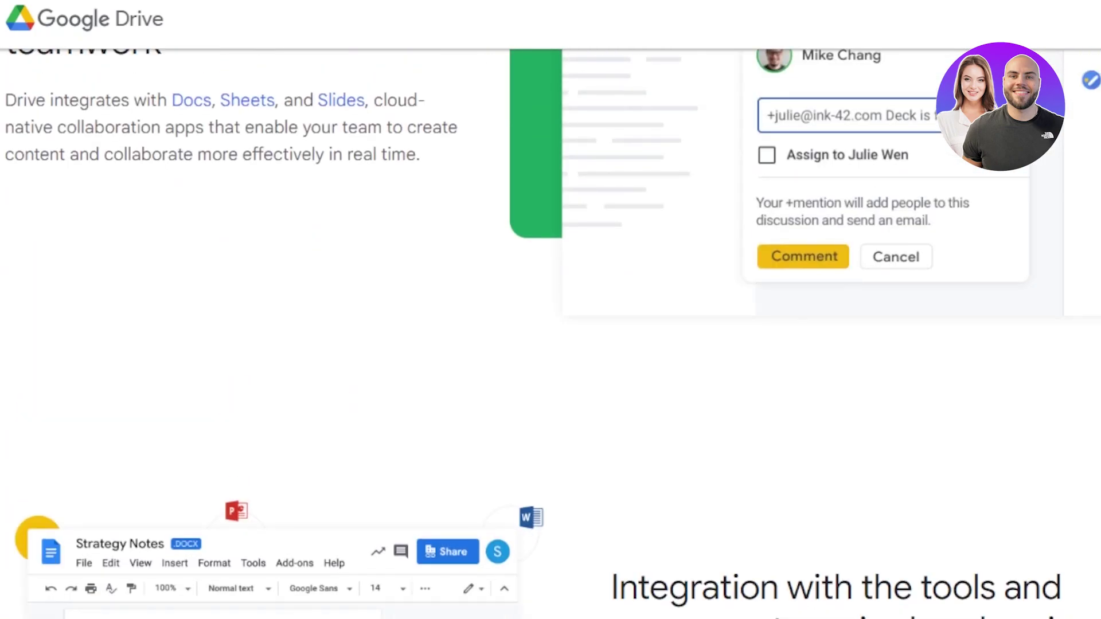
{"action": "scroll", "coordinate": [551, 333], "scroll_direction": "up", "scroll_amount": 5}
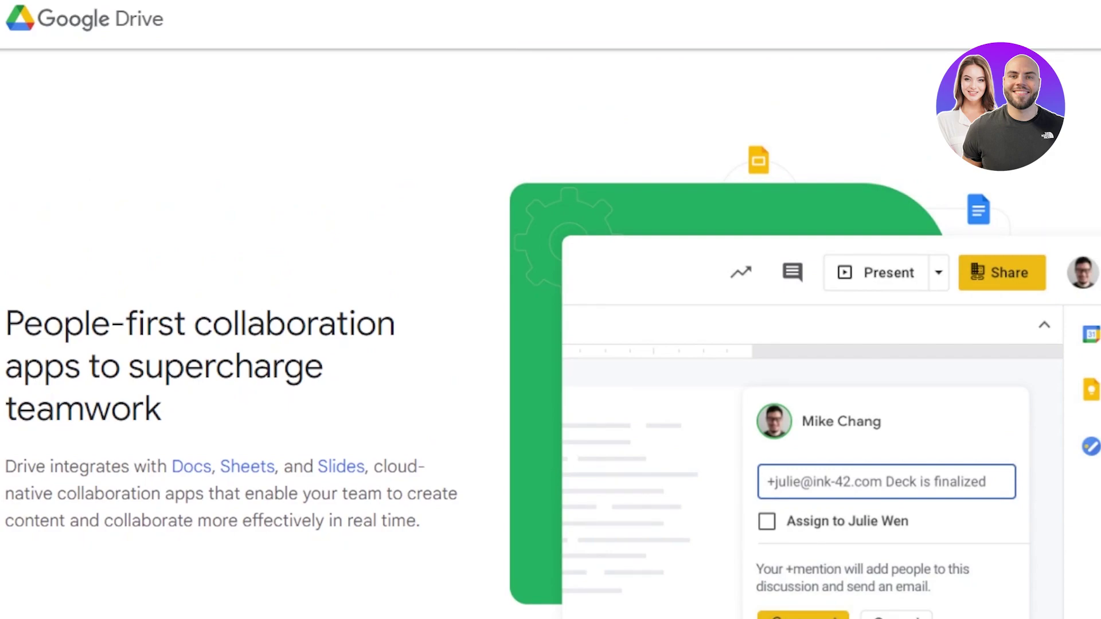
{"action": "scroll", "coordinate": [551, 333], "scroll_direction": "up", "scroll_amount": 15}
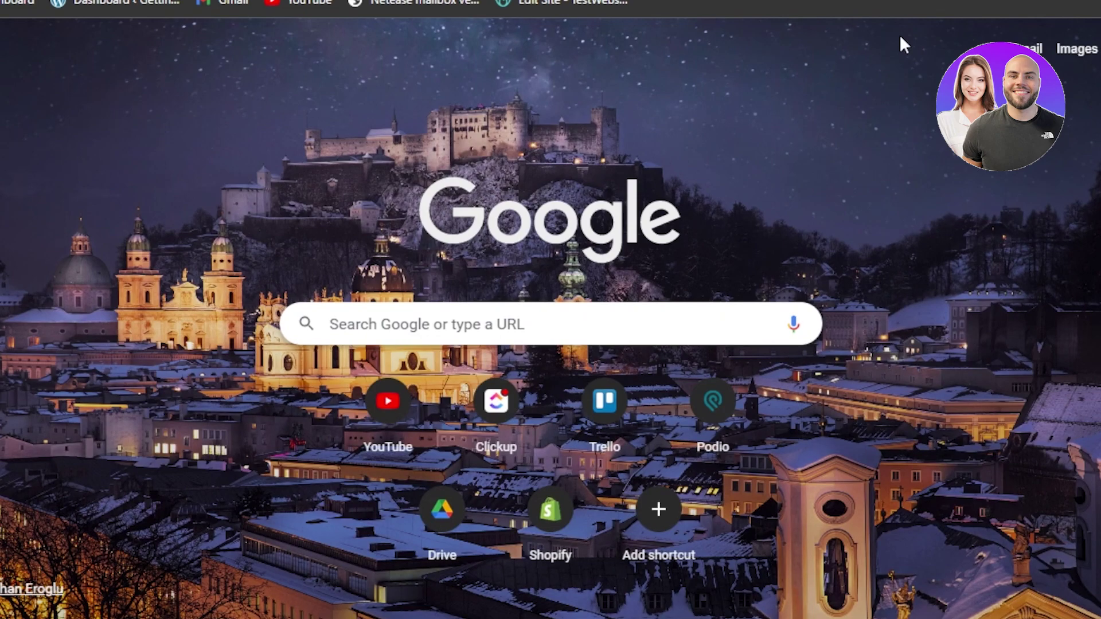
{"action": "left_click", "coordinate": [1030, 47]}
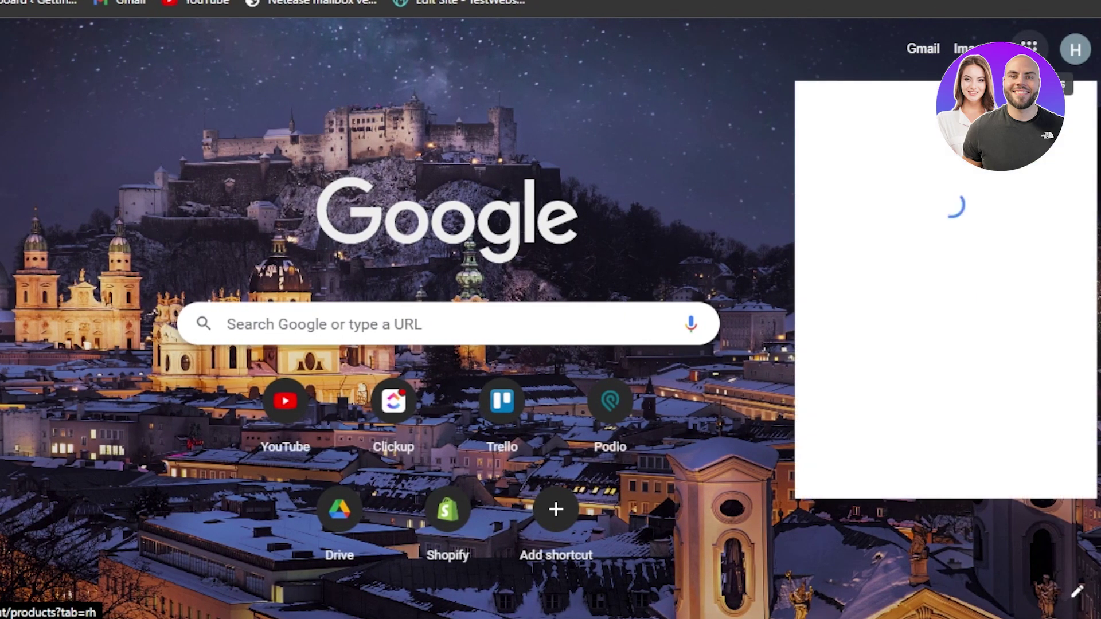
{"action": "left_click_drag", "start_coordinate": [1094, 123], "coordinate": [1095, 155]}
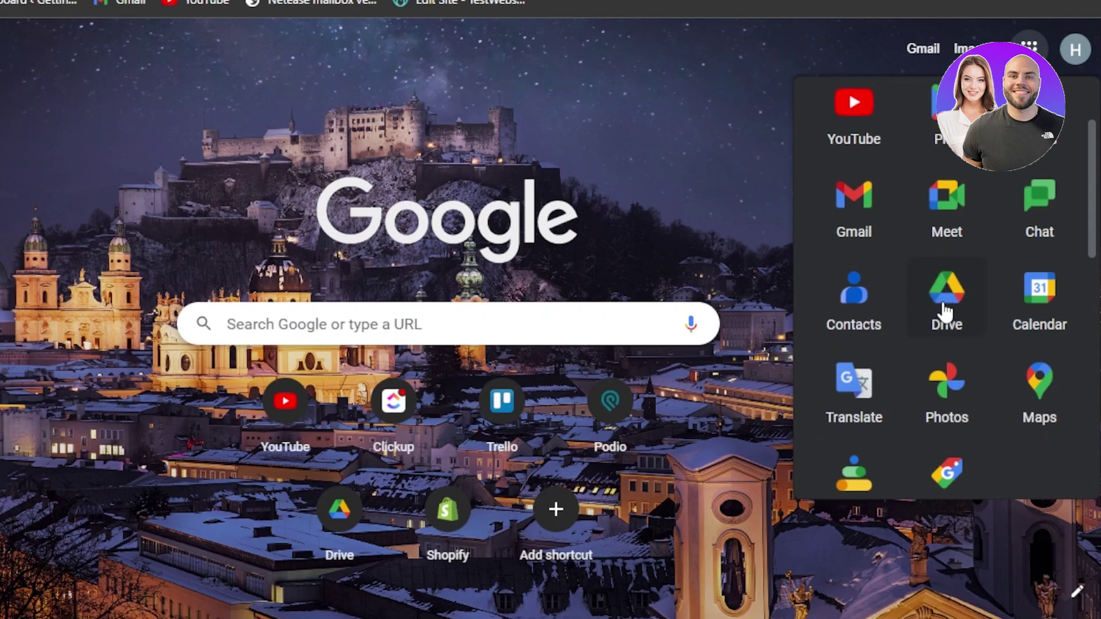
{"action": "left_click", "coordinate": [945, 312]}
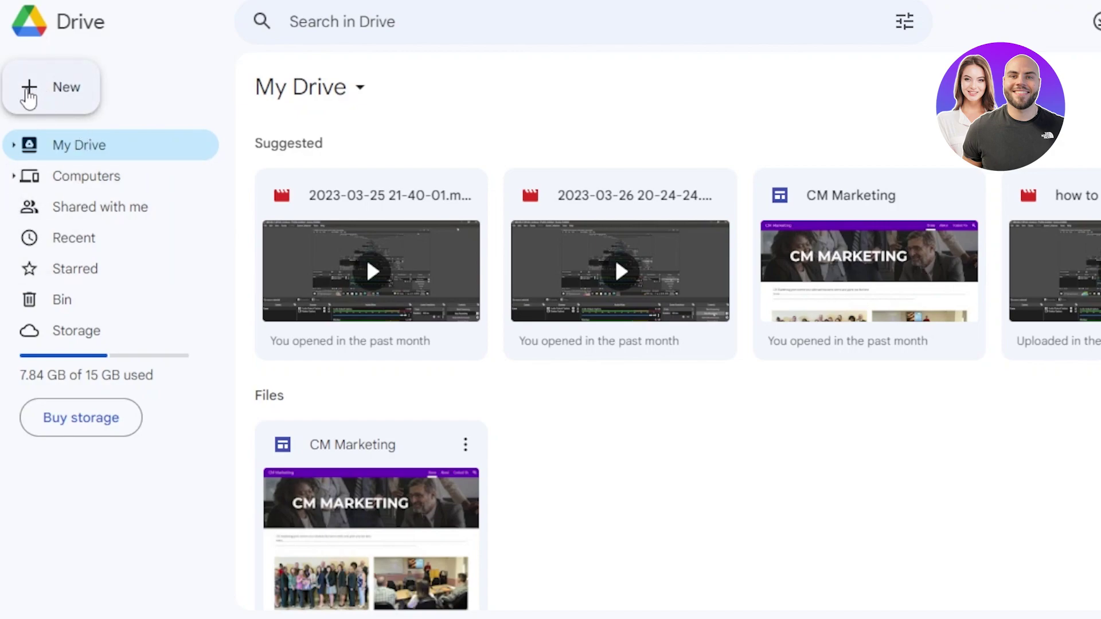
Review the New menu's creation options and More apps, then start a new folder.
{"action": "left_click", "coordinate": [26, 97]}
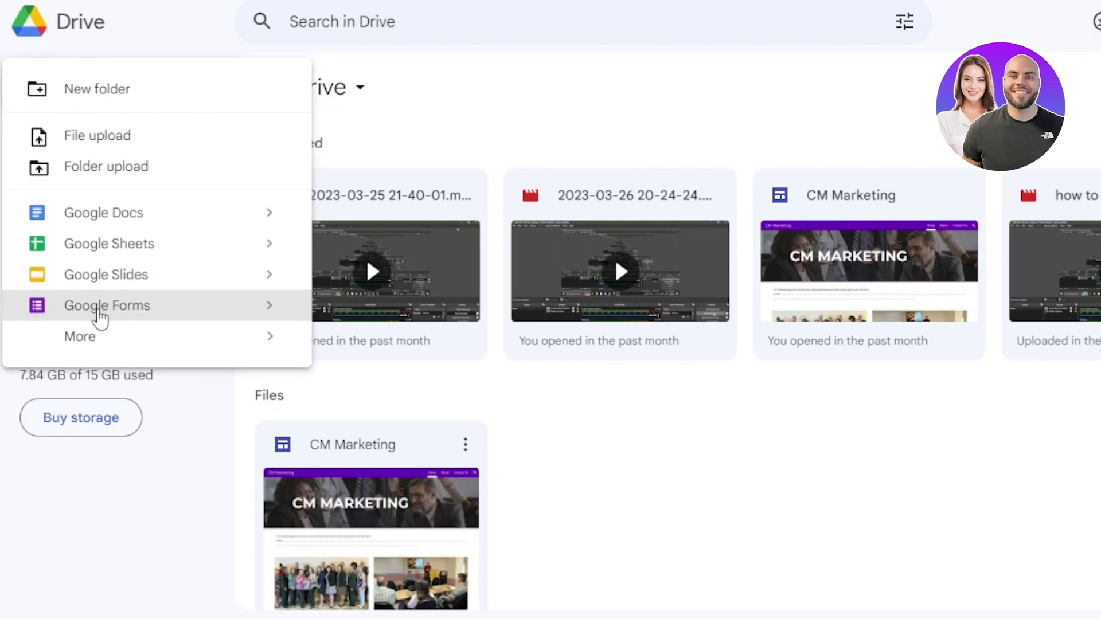
{"action": "mouse_move", "coordinate": [269, 341]}
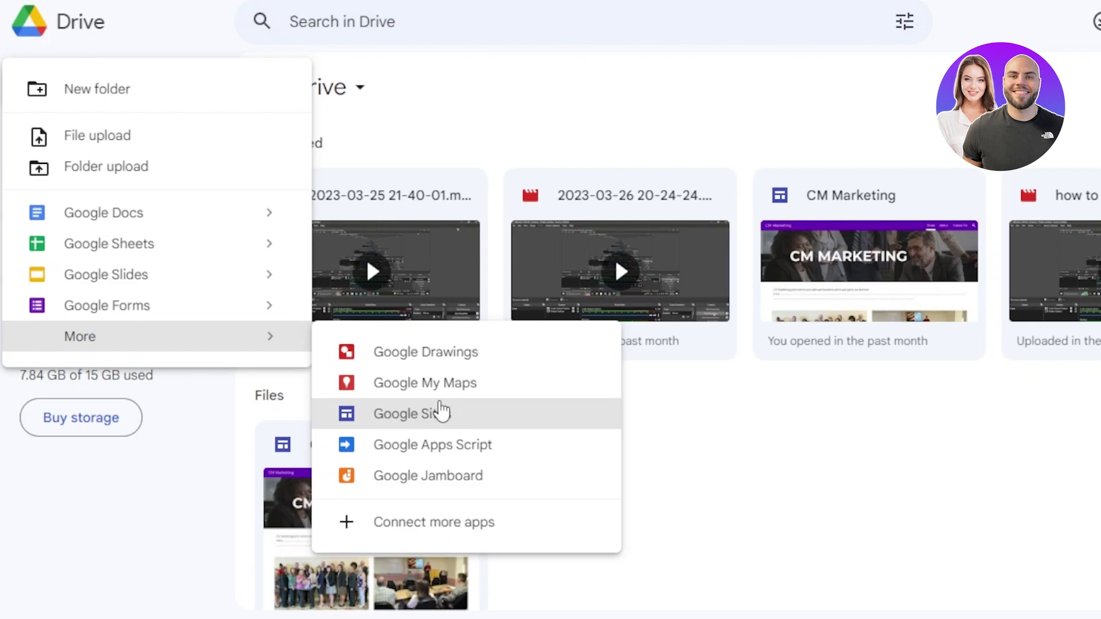
{"action": "left_click", "coordinate": [482, 118]}
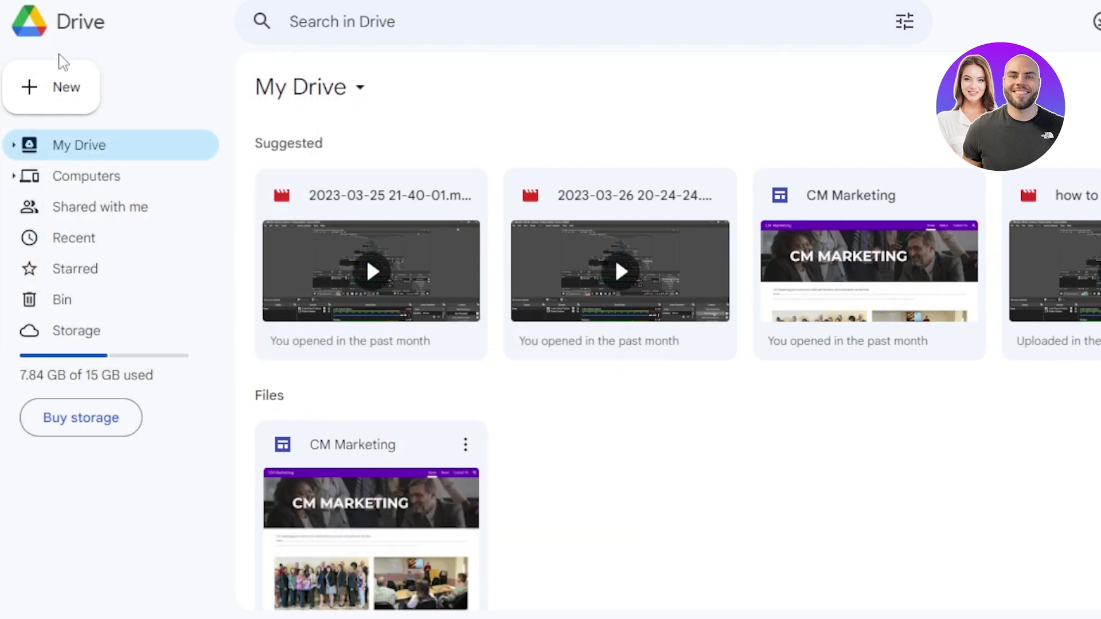
{"action": "left_click", "coordinate": [63, 97]}
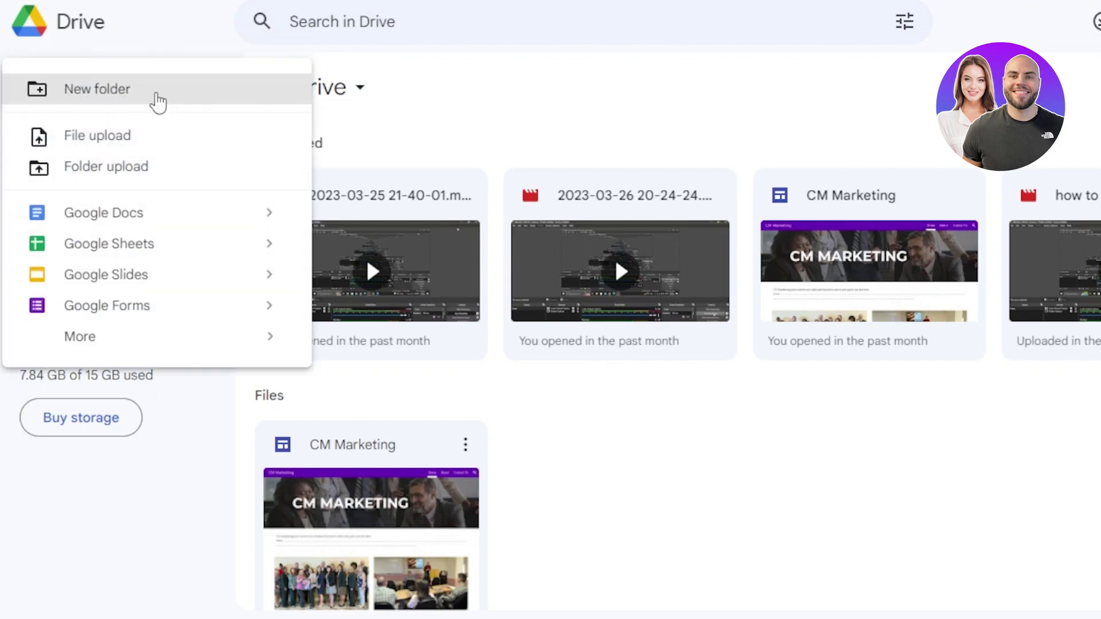
{"action": "left_click", "coordinate": [157, 102]}
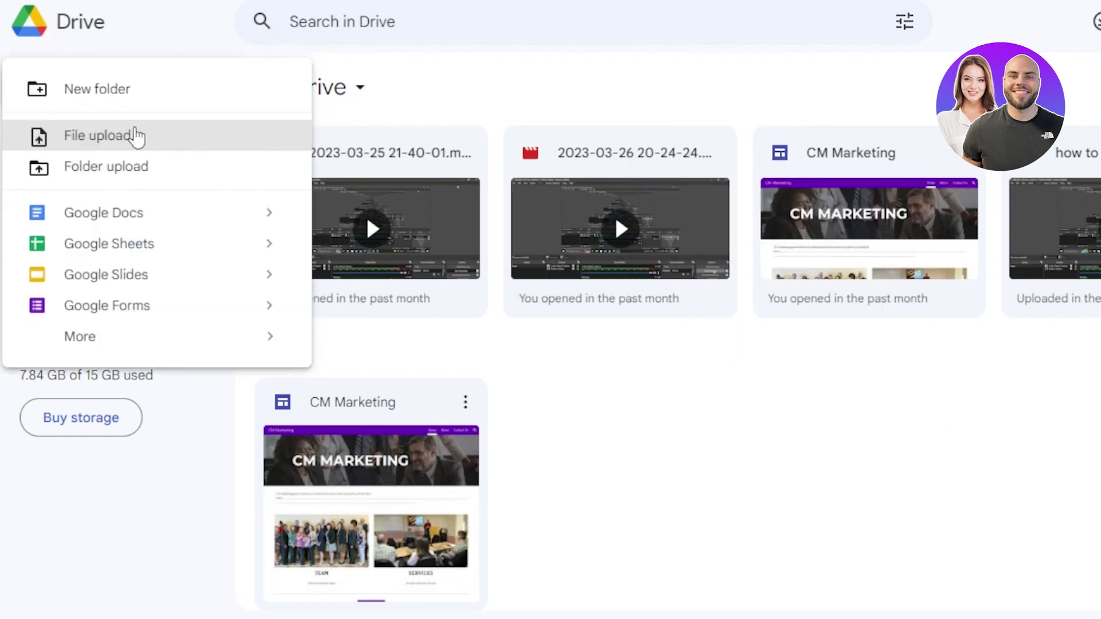
Create a folder named 'test 1' in My Drive.
{"action": "left_click", "coordinate": [110, 102]}
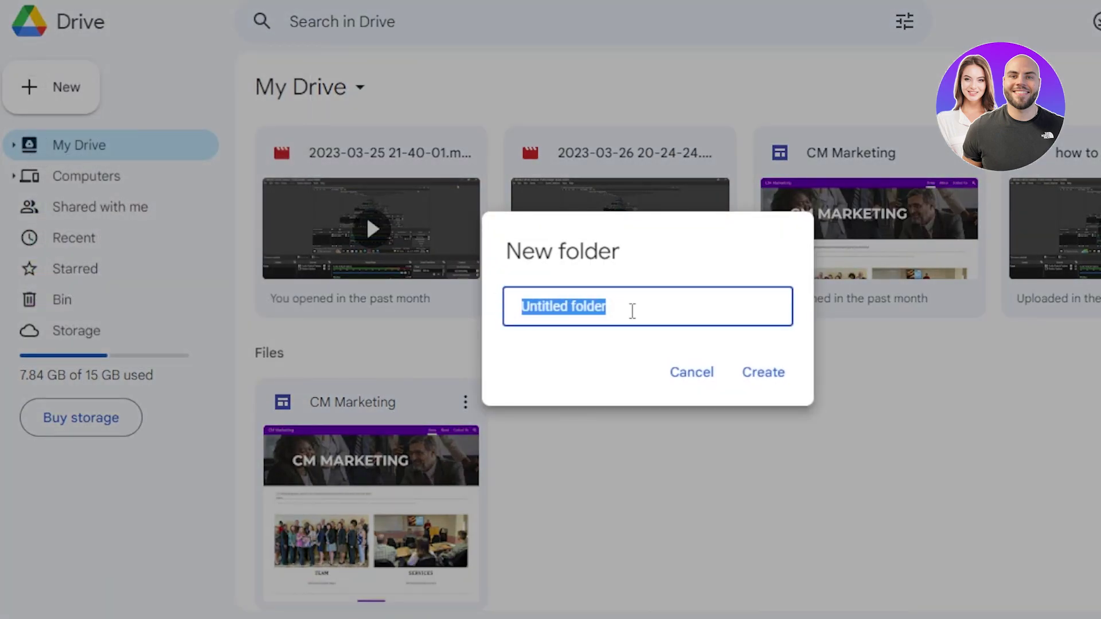
{"action": "key", "text": "BackSpace"}
{"action": "type", "text": "test 1"}
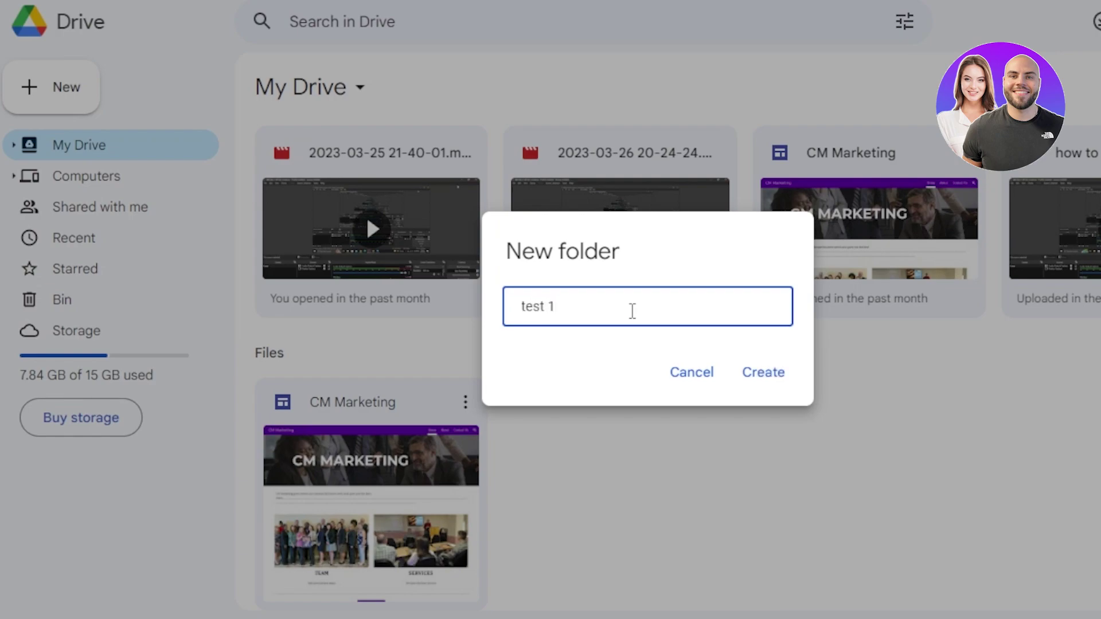
{"action": "left_click", "coordinate": [782, 378]}
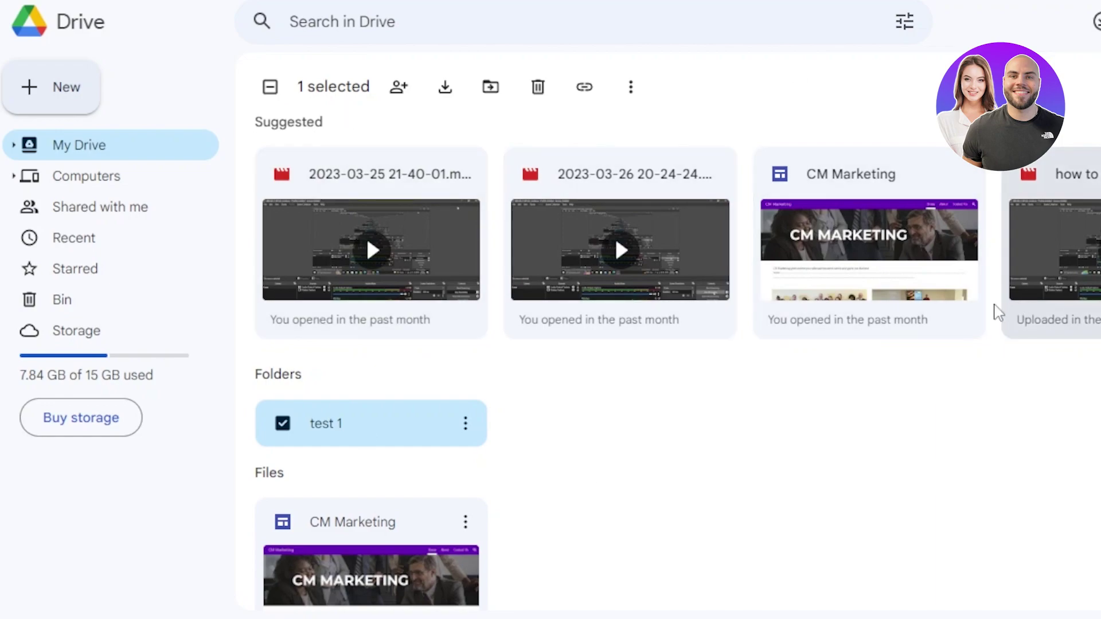
{"action": "left_click", "coordinate": [51, 87]}
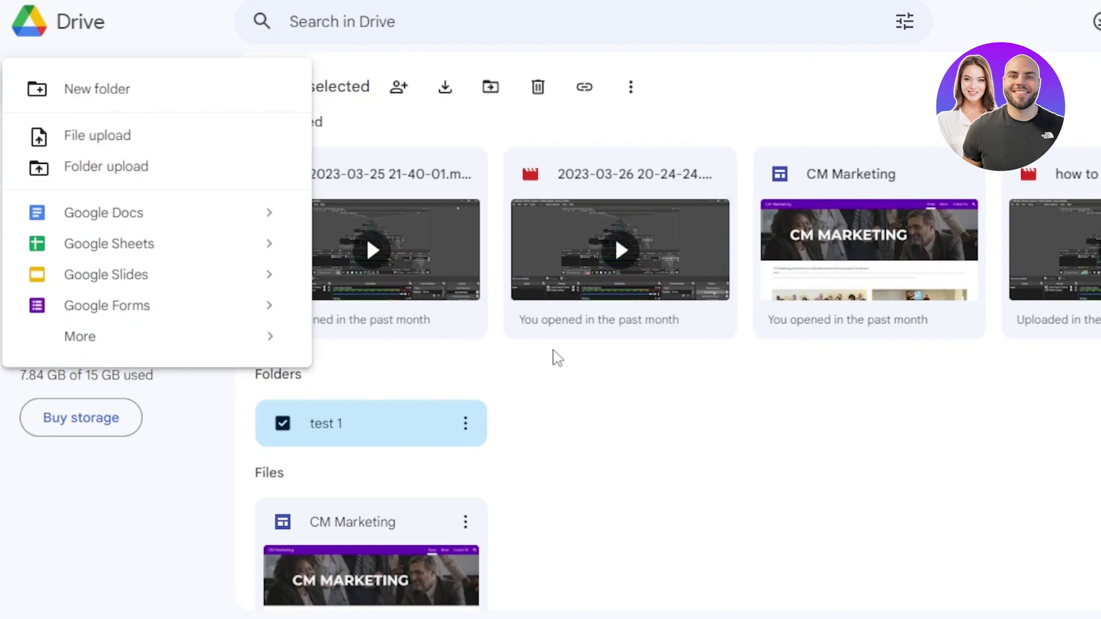
{"action": "left_click", "coordinate": [593, 420]}
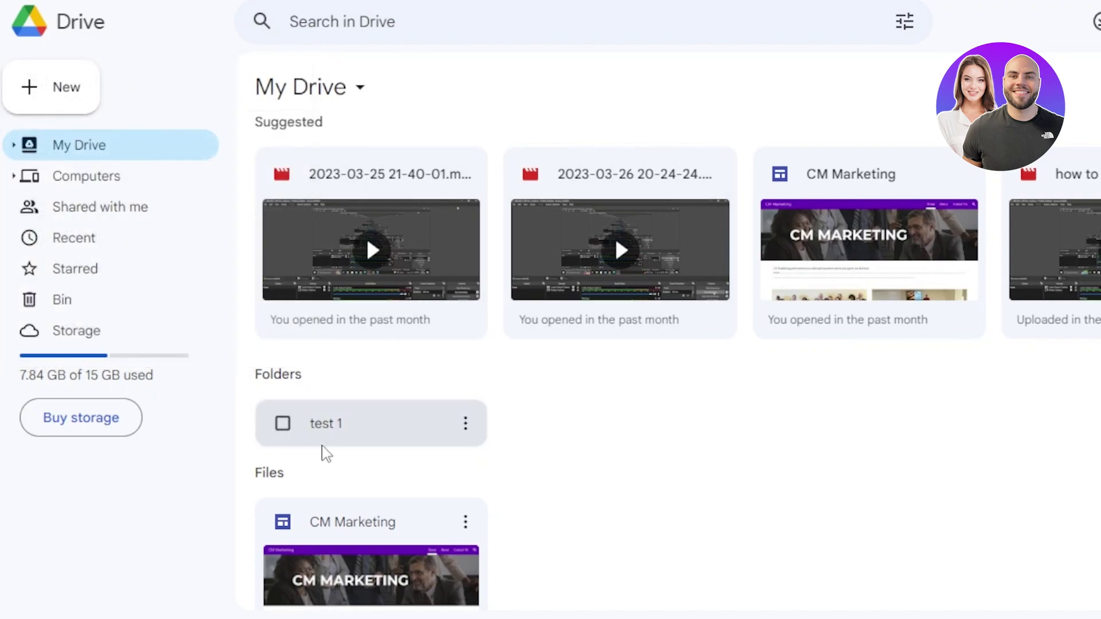
{"action": "left_click", "coordinate": [374, 440]}
{"action": "double_click", "coordinate": [374, 440]}
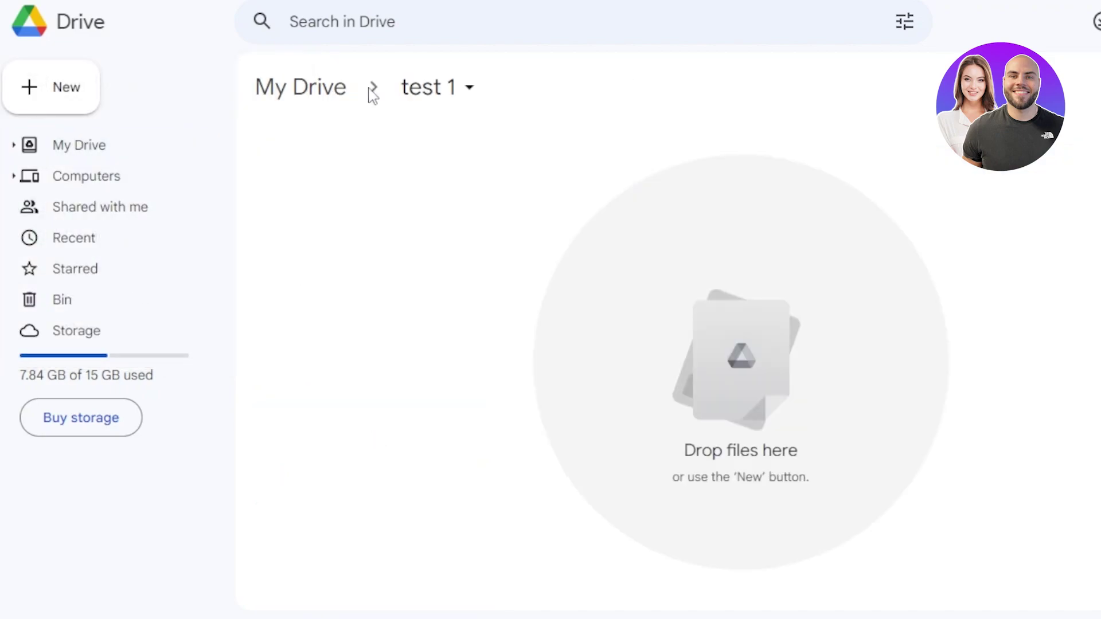
{"action": "left_click", "coordinate": [82, 111]}
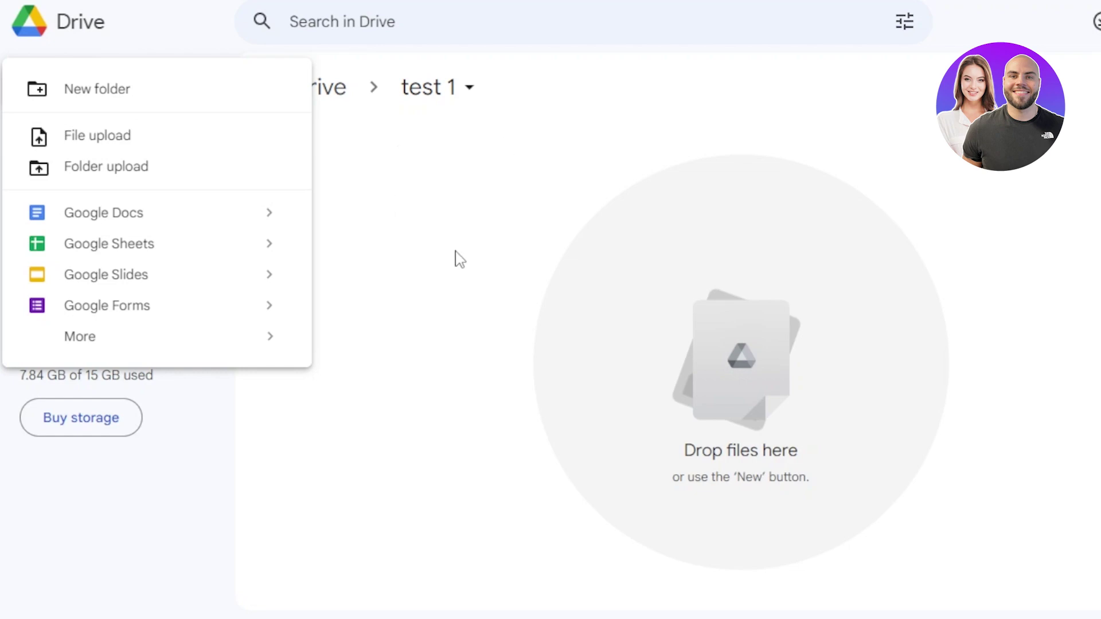
{"action": "left_click", "coordinate": [488, 158]}
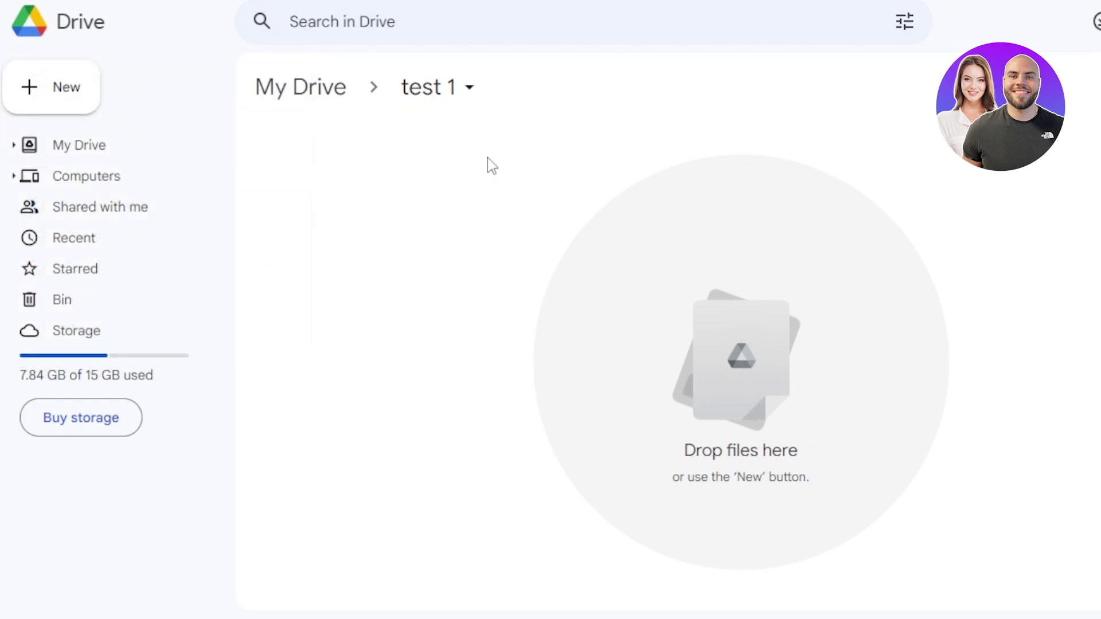
{"action": "right_click", "coordinate": [487, 157]}
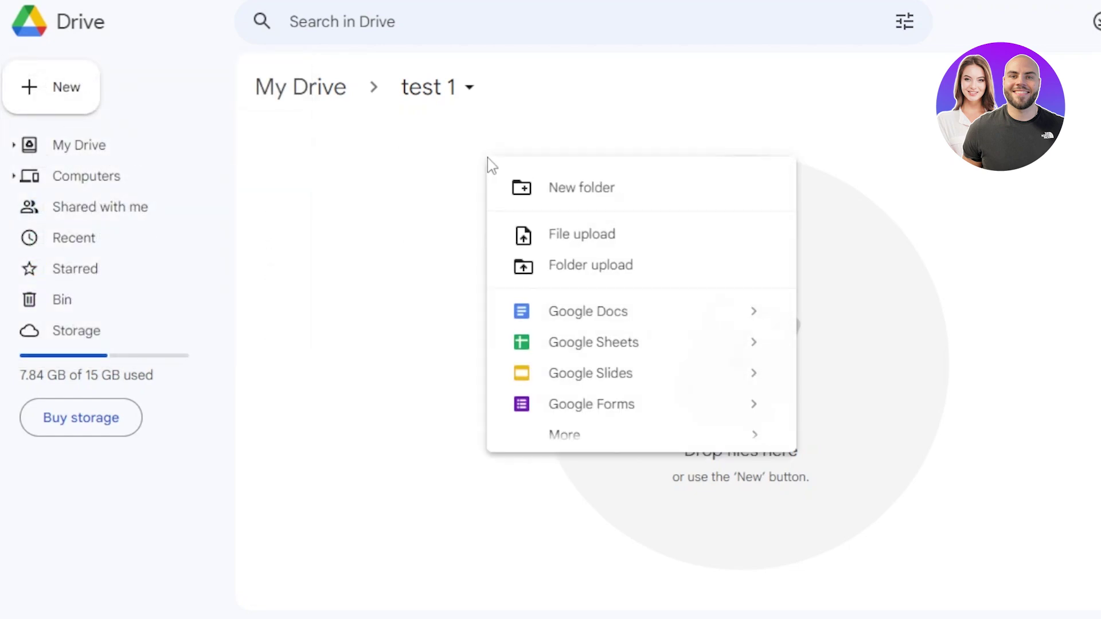
{"action": "left_click", "coordinate": [580, 241]}
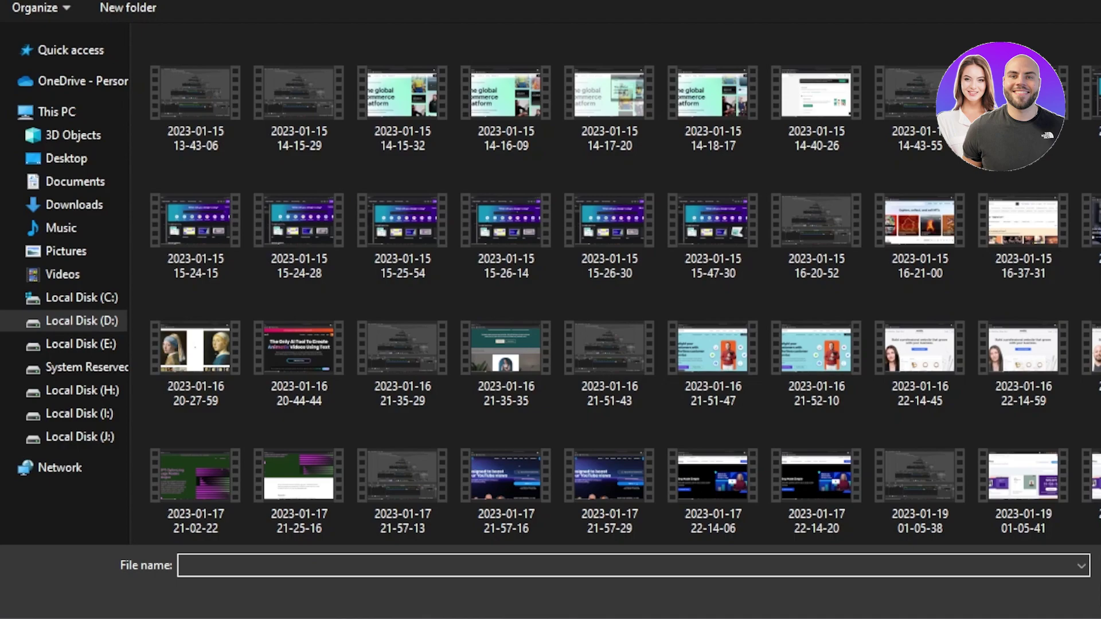
{"action": "scroll", "coordinate": [859, 264], "scroll_direction": "down", "scroll_amount": 5}
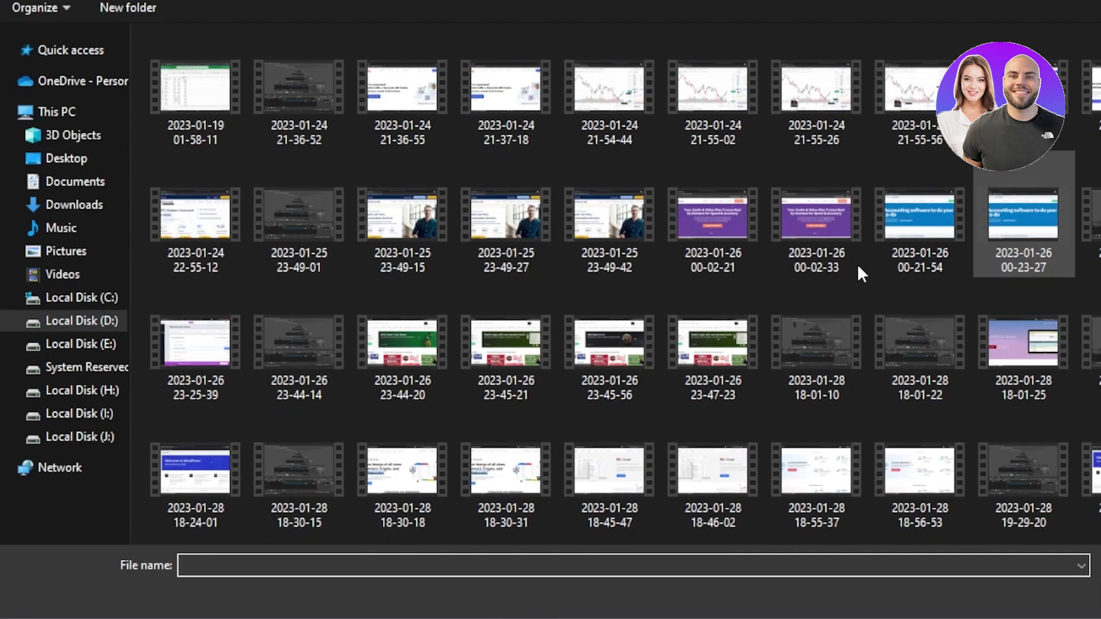
{"action": "double_click", "coordinate": [708, 226]}
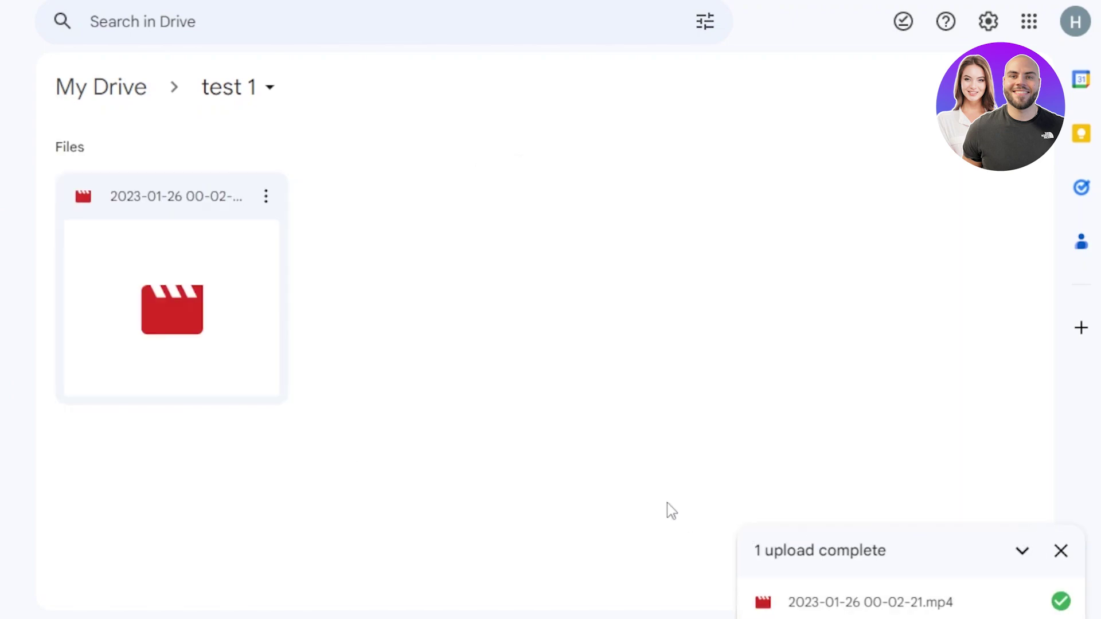
{"action": "left_click", "coordinate": [1060, 554]}
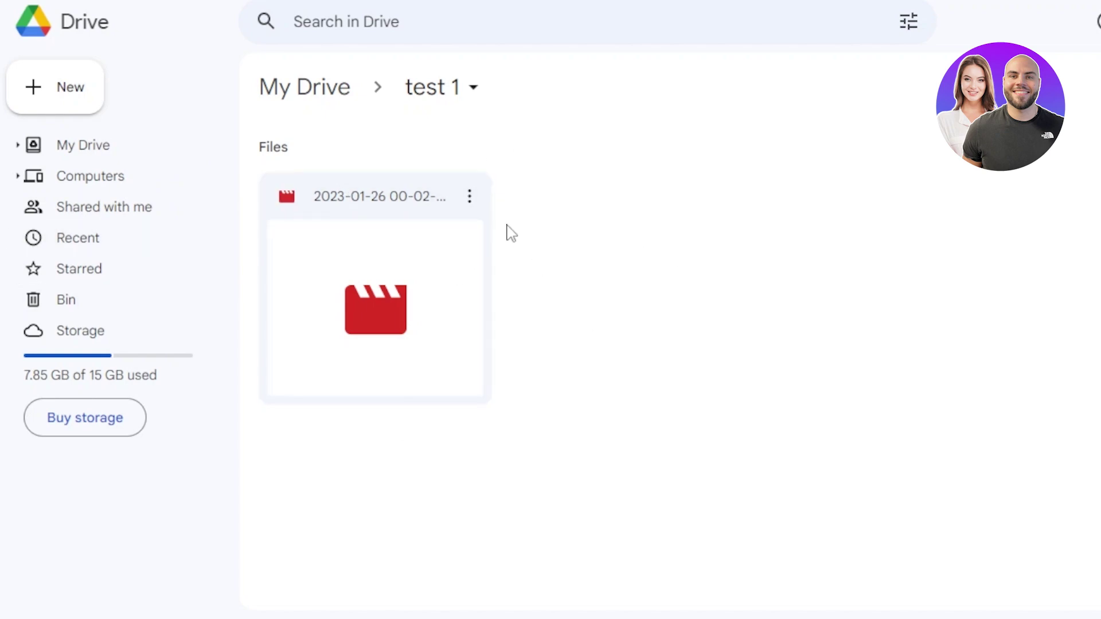
{"action": "left_click", "coordinate": [469, 197]}
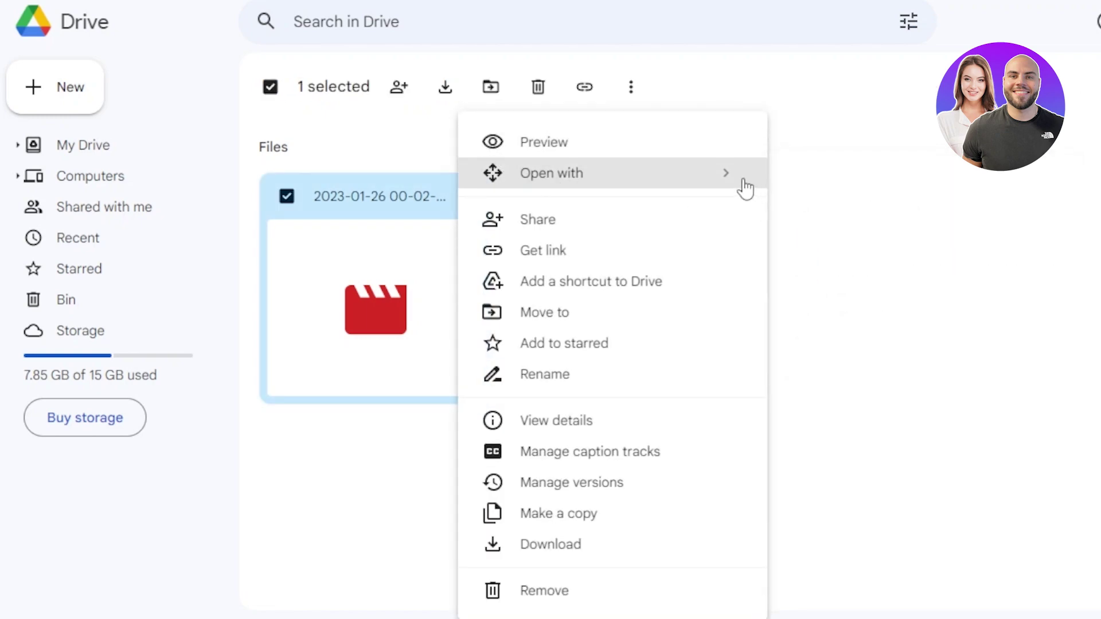
{"action": "mouse_move", "coordinate": [746, 188]}
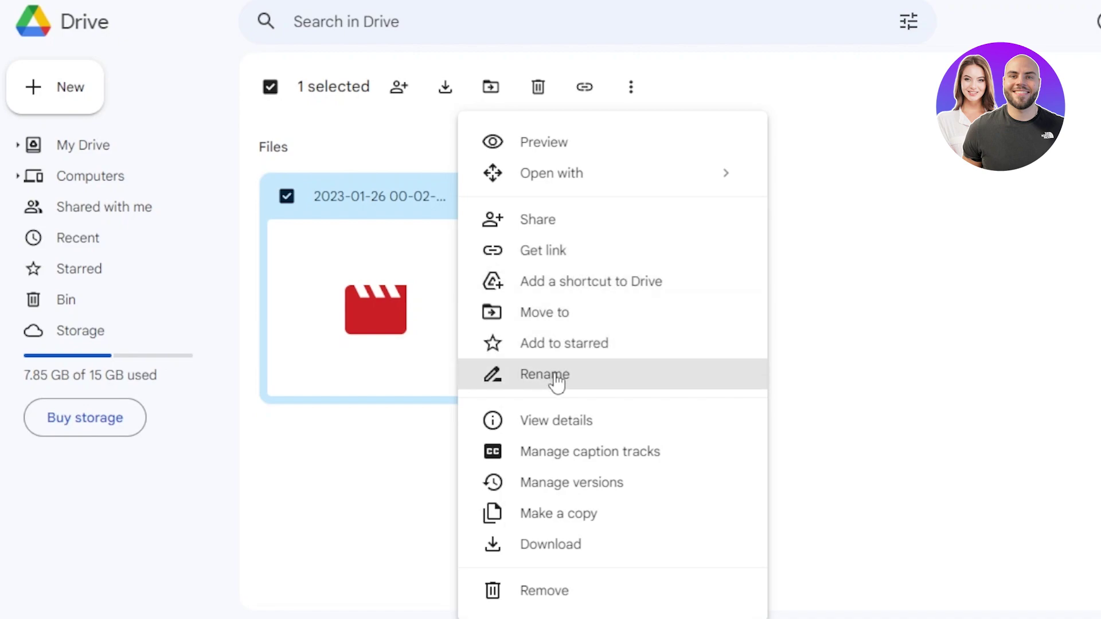
{"action": "left_click", "coordinate": [517, 383]}
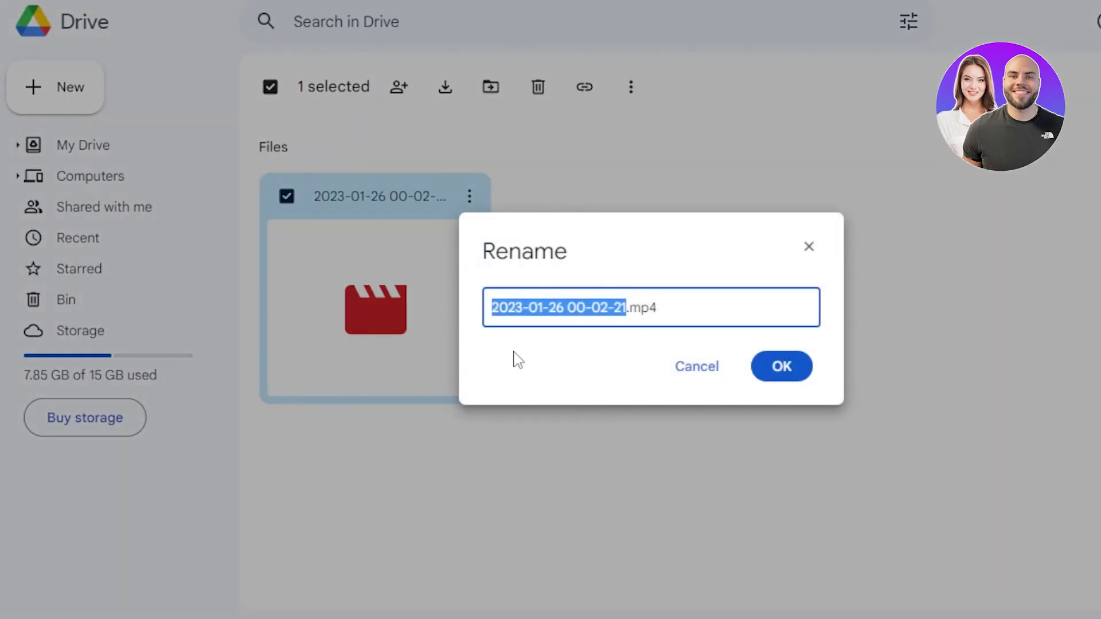
{"action": "key", "text": "BackSpace"}
{"action": "type", "text": "tes"}
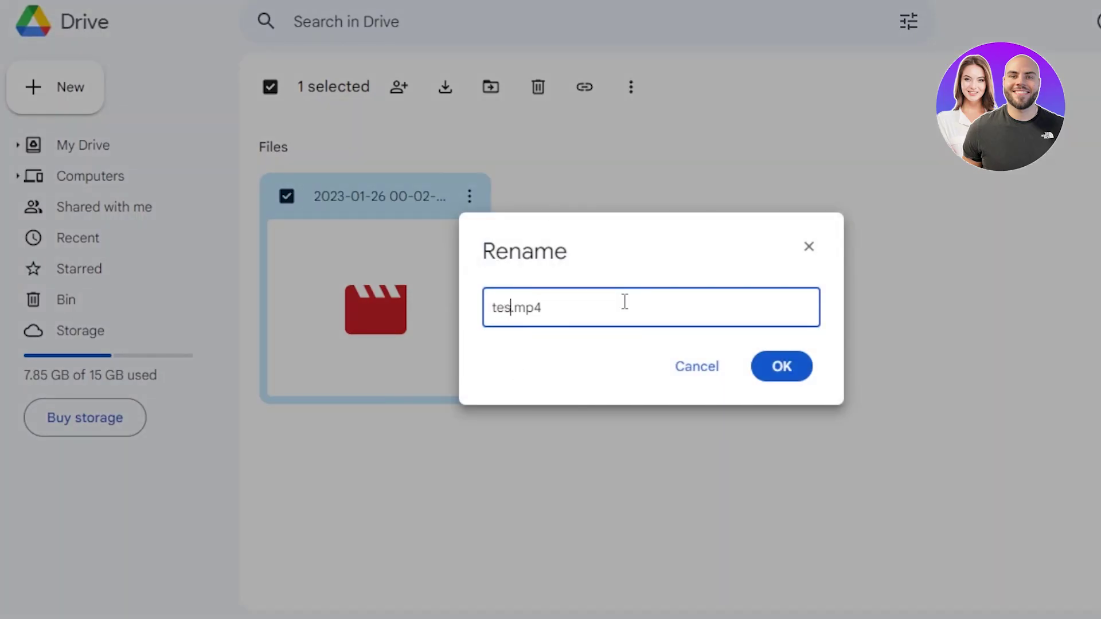
{"action": "type", "text": "t file"}
{"action": "key", "text": "Return"}
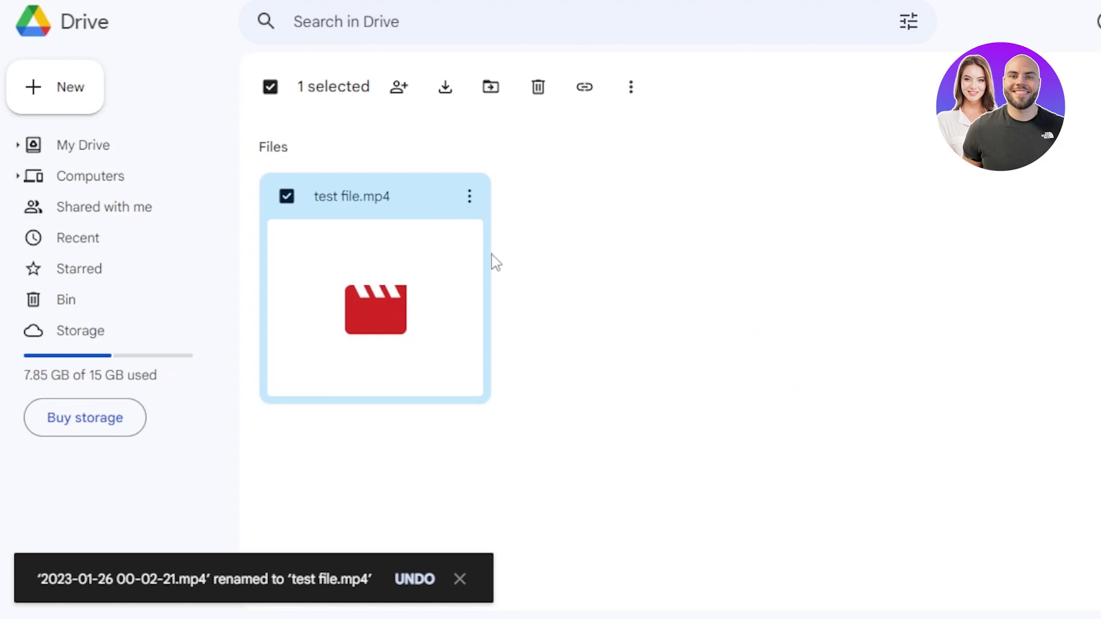
Give anyone with the link Editor access to test file.mp4 and copy its link.
{"action": "left_click", "coordinate": [469, 198]}
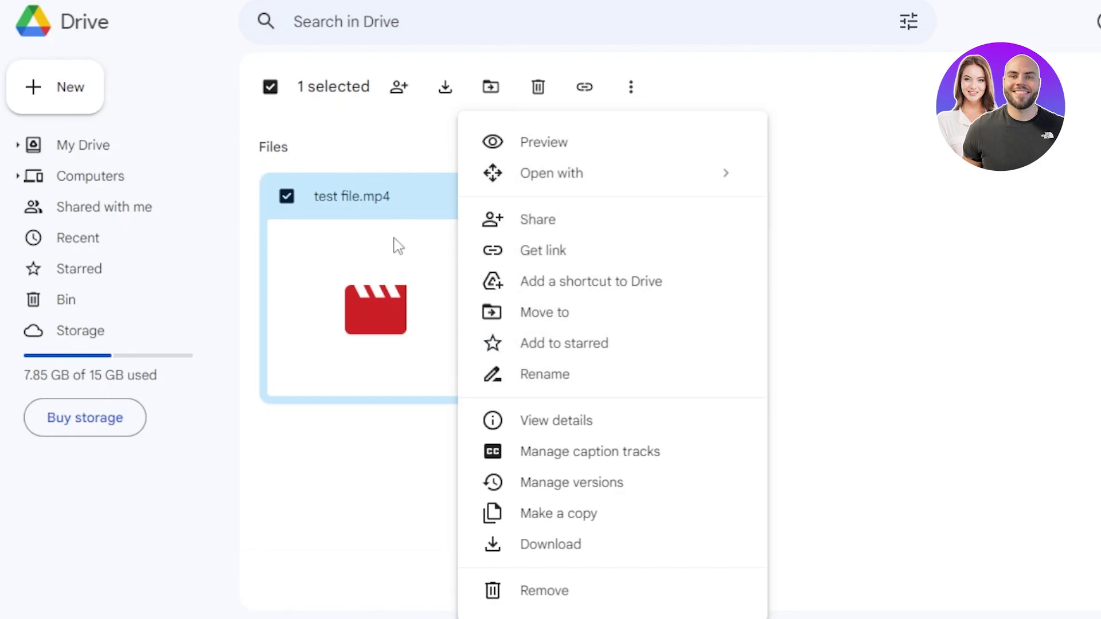
{"action": "left_click", "coordinate": [546, 254]}
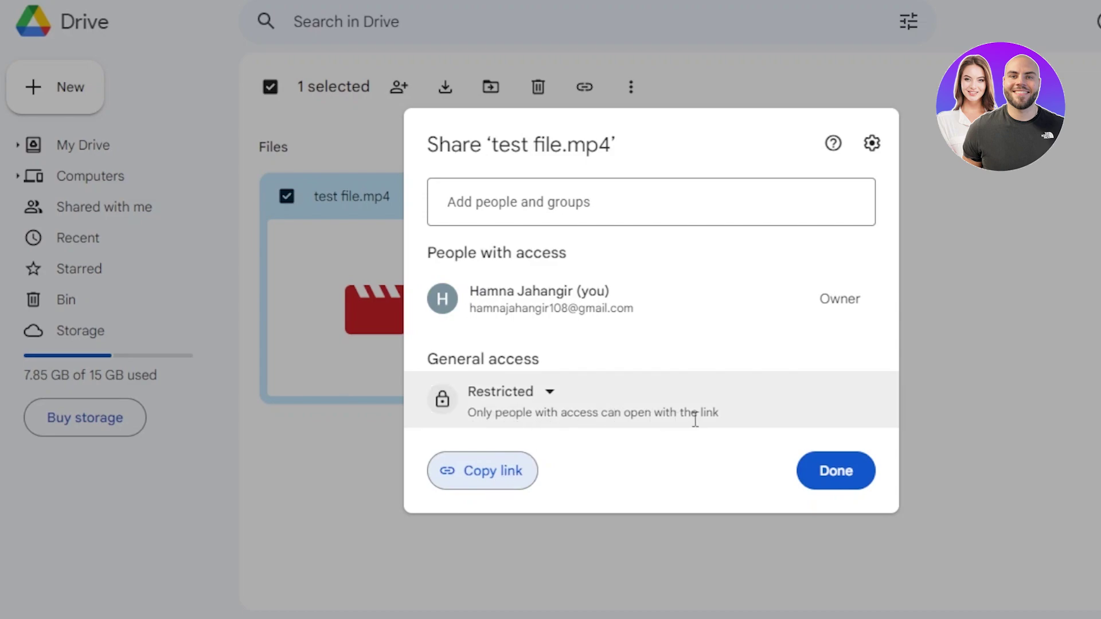
{"action": "left_click", "coordinate": [549, 395]}
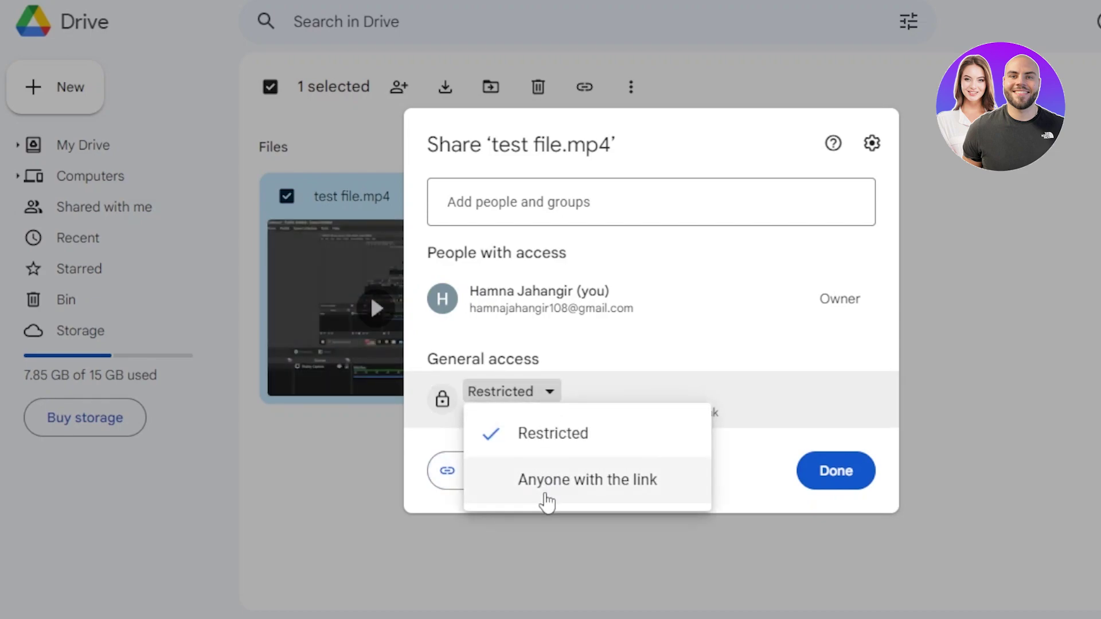
{"action": "left_click", "coordinate": [597, 487]}
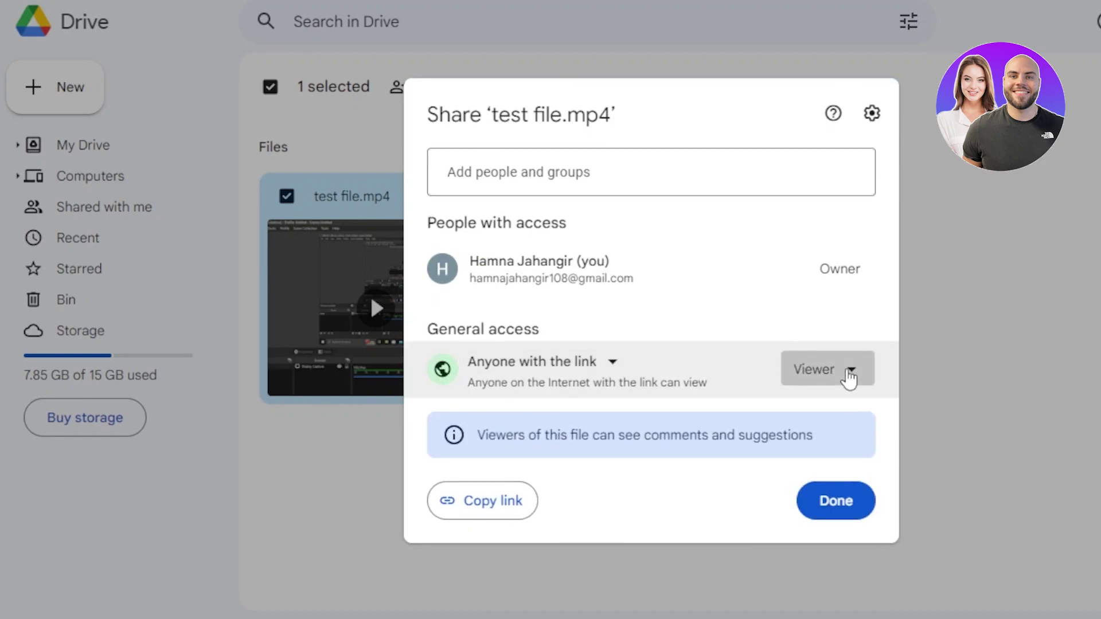
{"action": "left_click", "coordinate": [827, 382]}
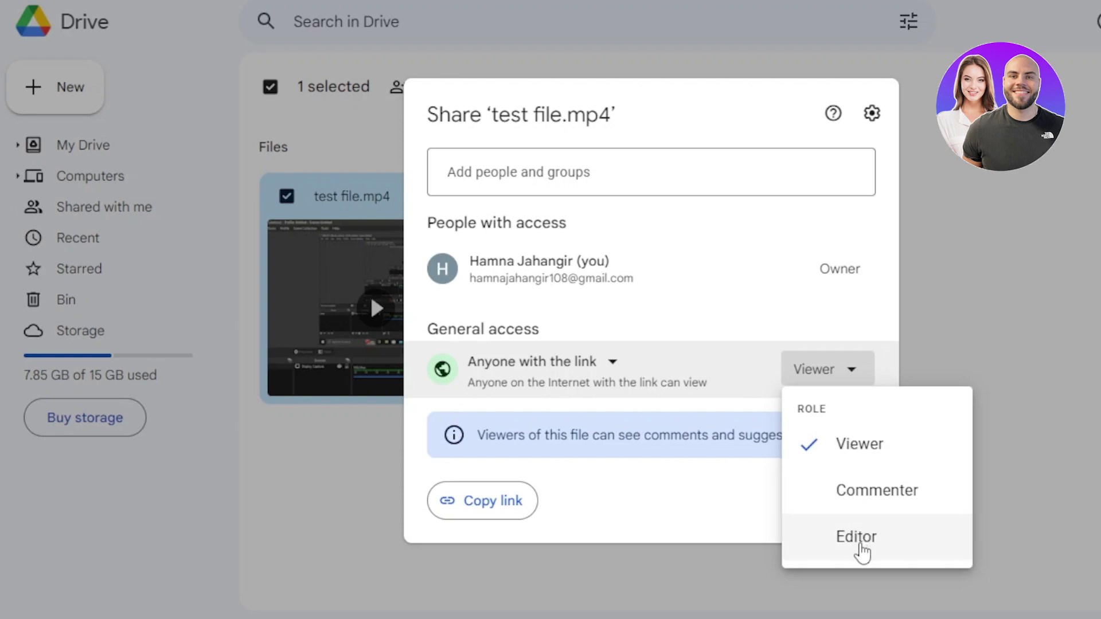
{"action": "left_click", "coordinate": [861, 545]}
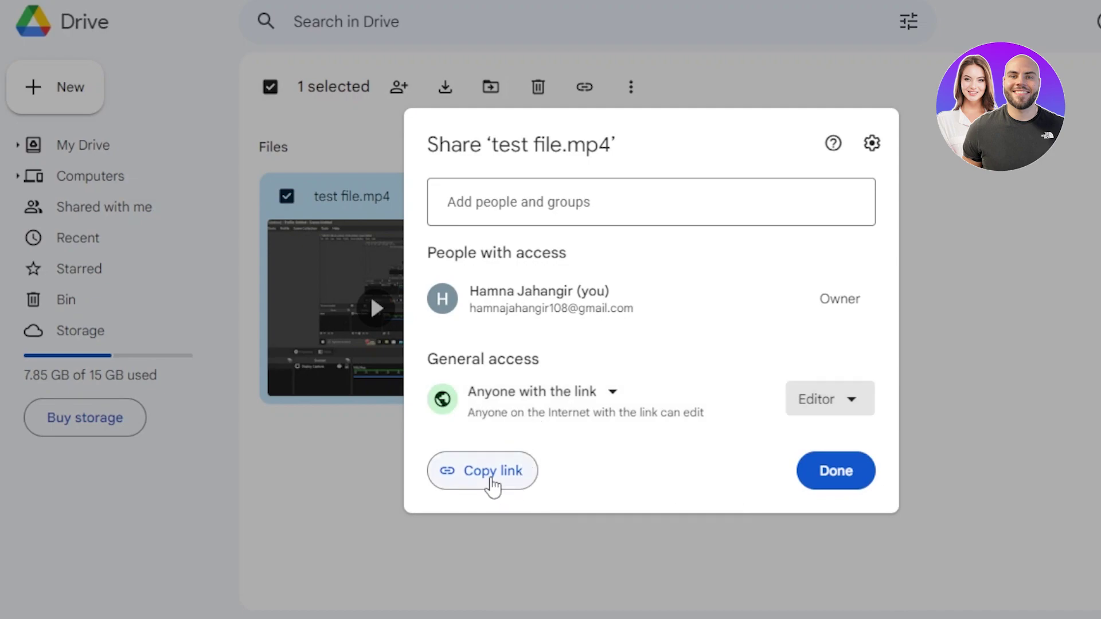
{"action": "left_click", "coordinate": [491, 480]}
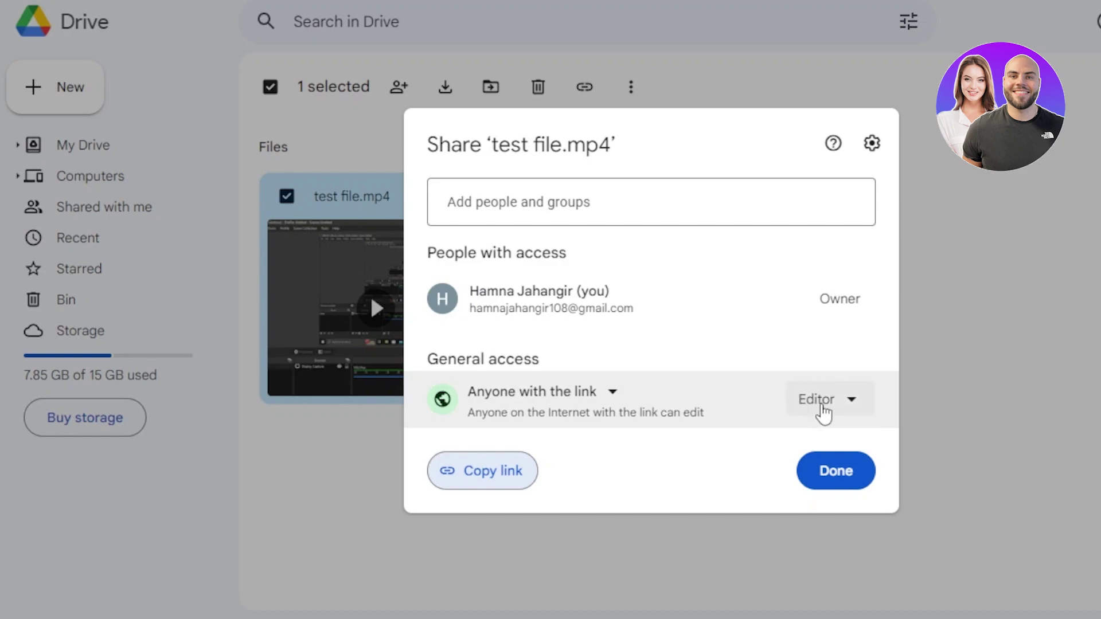
{"action": "left_click", "coordinate": [837, 478]}
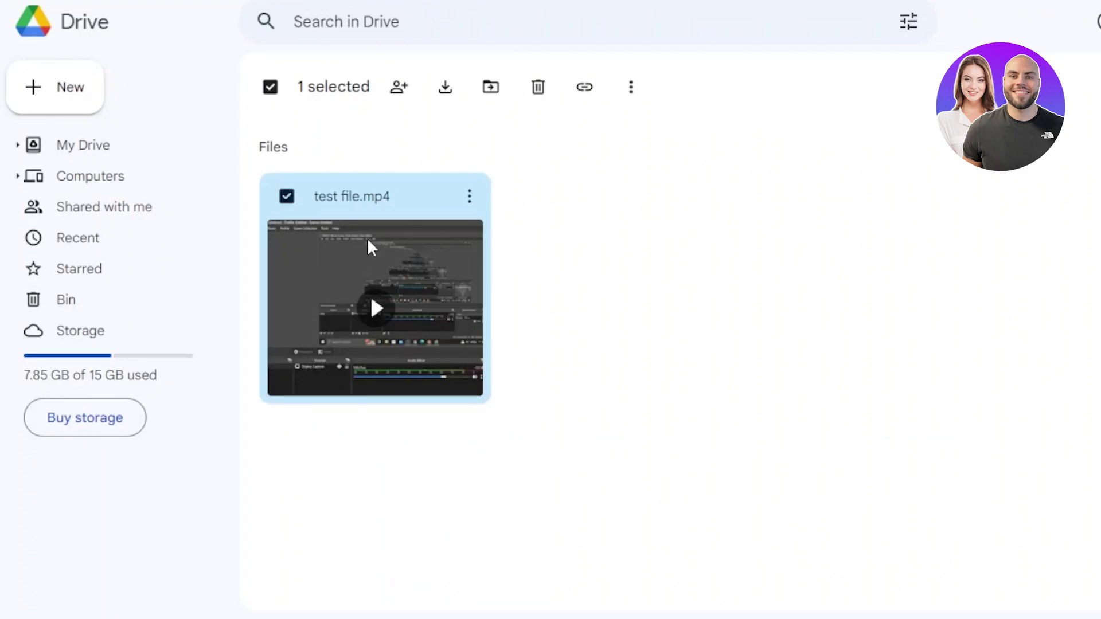
Check test file.mp4's sharing settings without changes, then reopen its actions menu.
{"action": "left_click", "coordinate": [469, 196]}
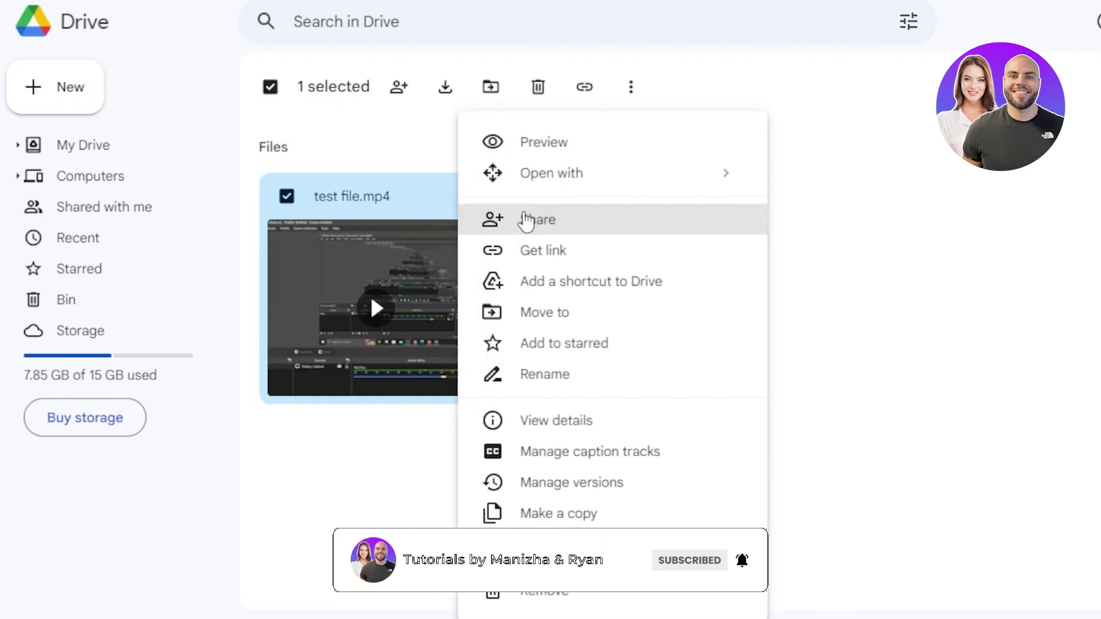
{"action": "left_click", "coordinate": [527, 220]}
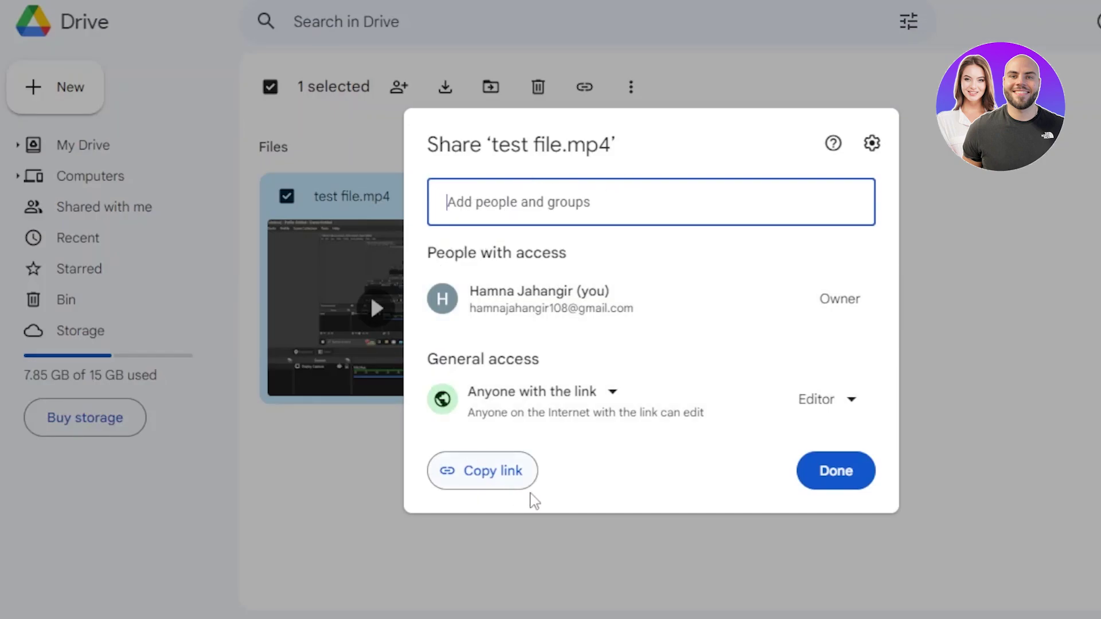
{"action": "left_click", "coordinate": [771, 103]}
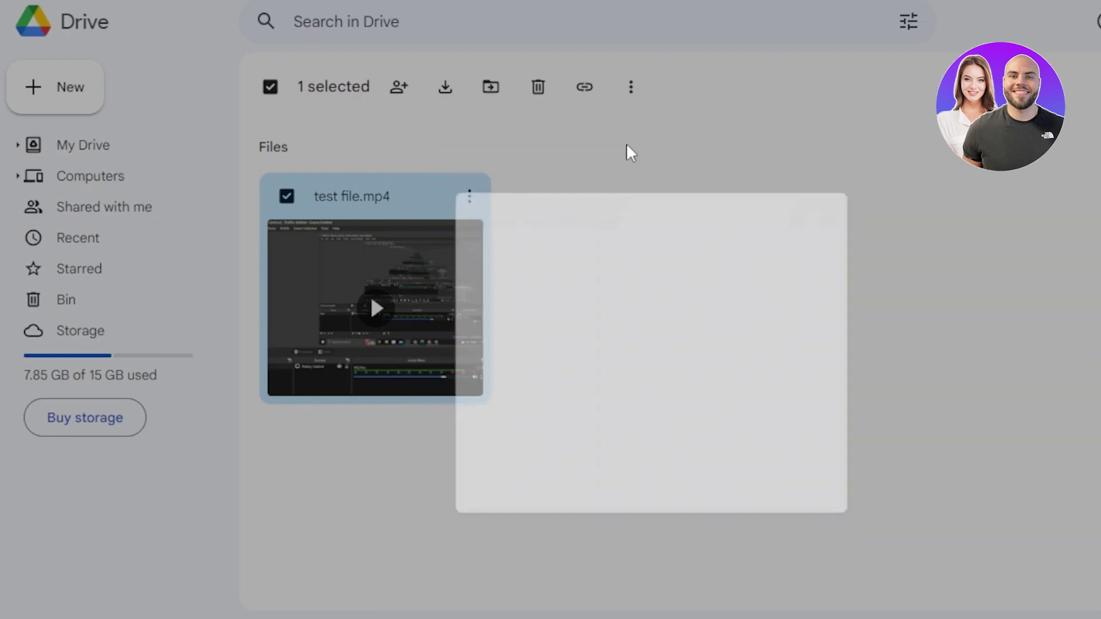
{"action": "left_click", "coordinate": [470, 200]}
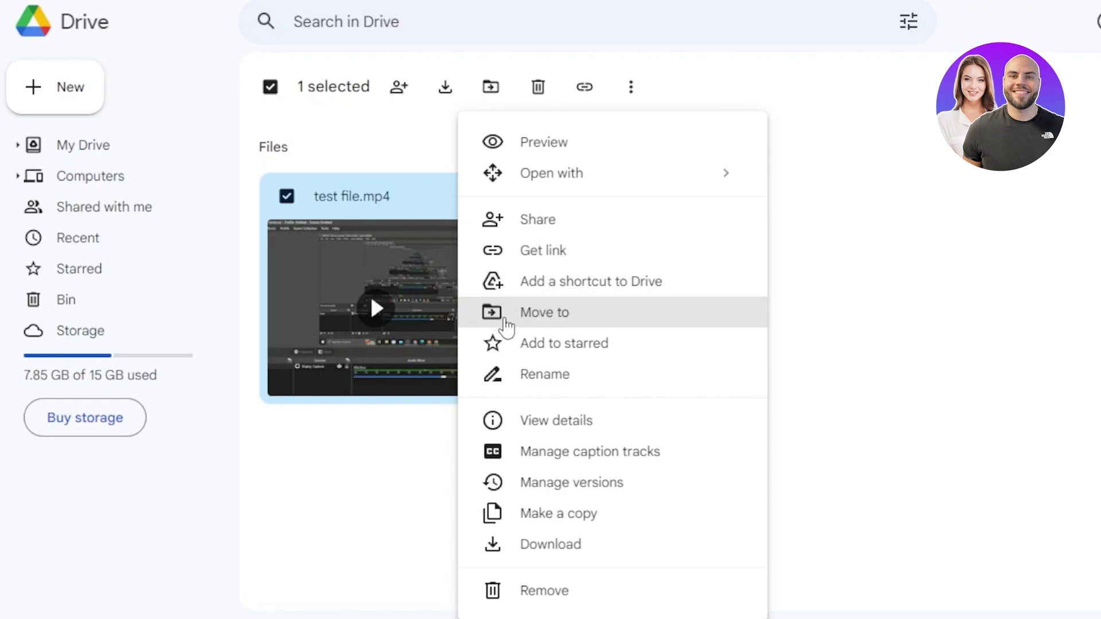
{"action": "left_click", "coordinate": [535, 315]}
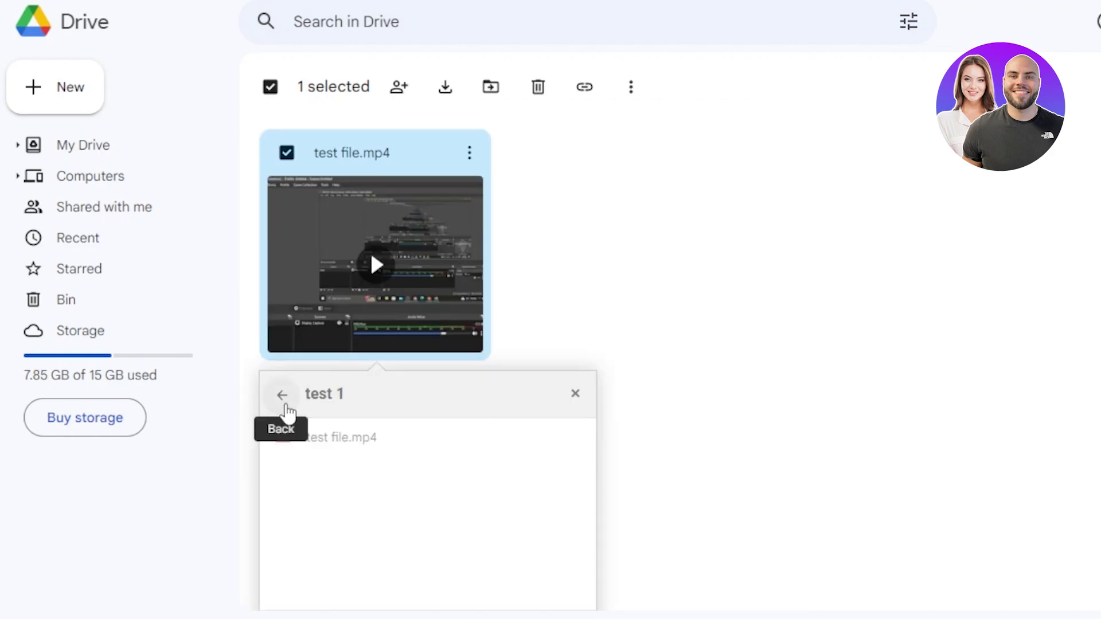
{"action": "left_click", "coordinate": [284, 403]}
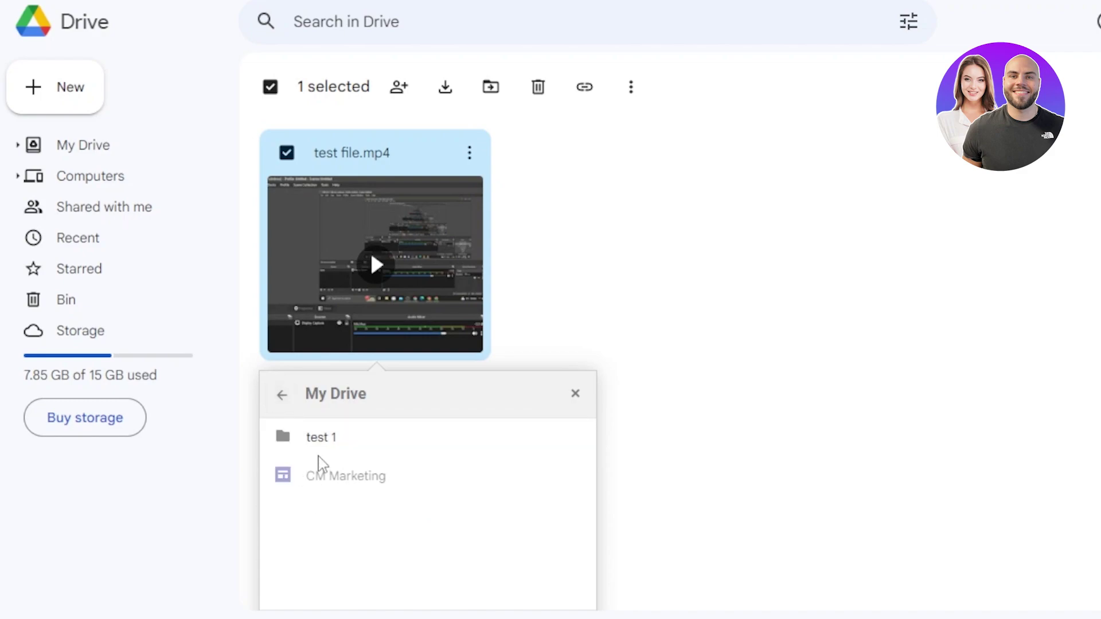
{"action": "left_click", "coordinate": [283, 402]}
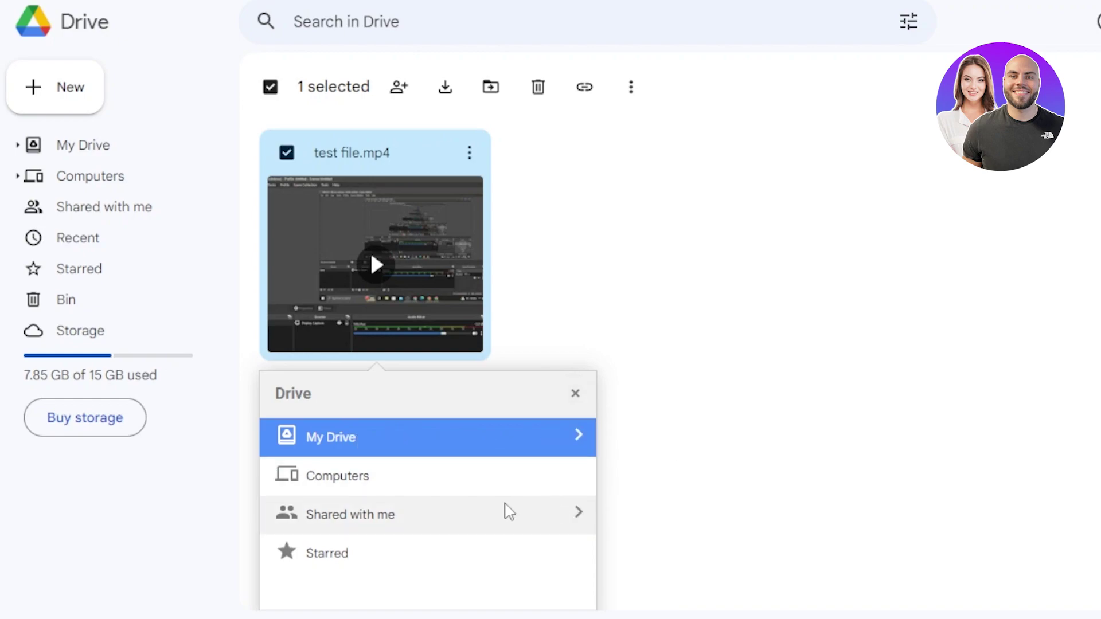
{"action": "left_click", "coordinate": [620, 194]}
{"action": "double_click", "coordinate": [439, 204]}
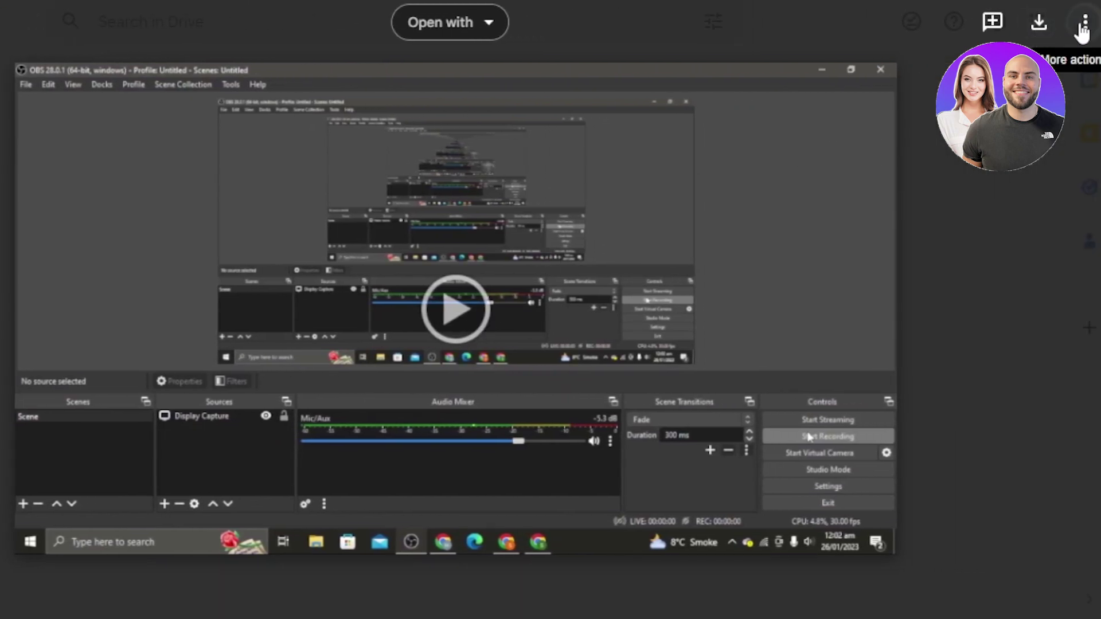
{"action": "left_click", "coordinate": [489, 26]}
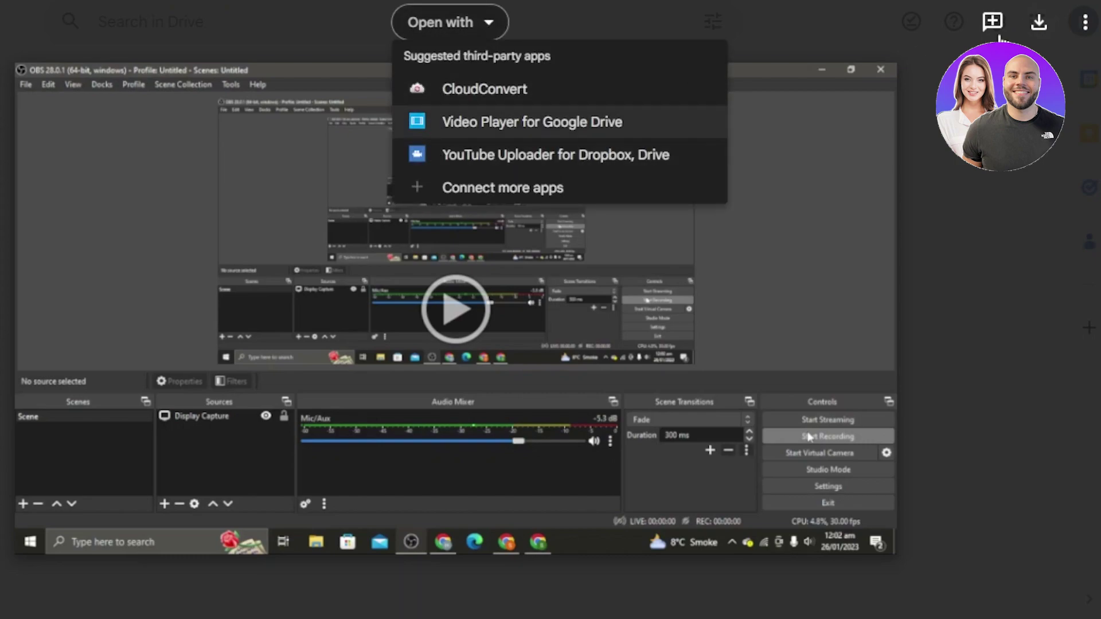
{"action": "left_click", "coordinate": [1086, 22]}
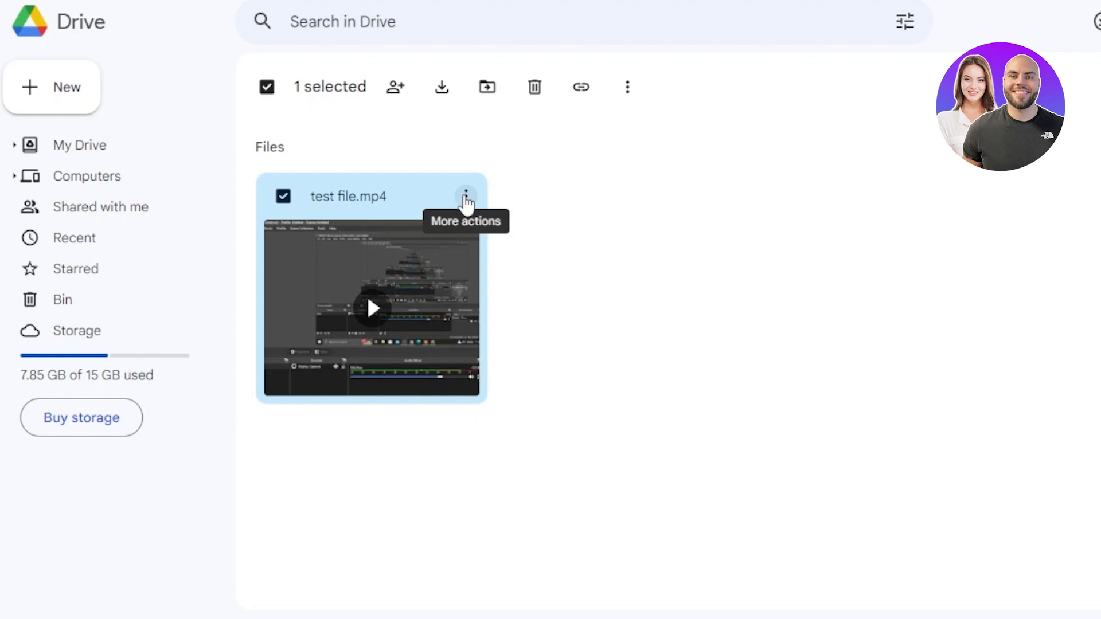
{"action": "left_click", "coordinate": [468, 199]}
{"action": "left_click", "coordinate": [844, 136]}
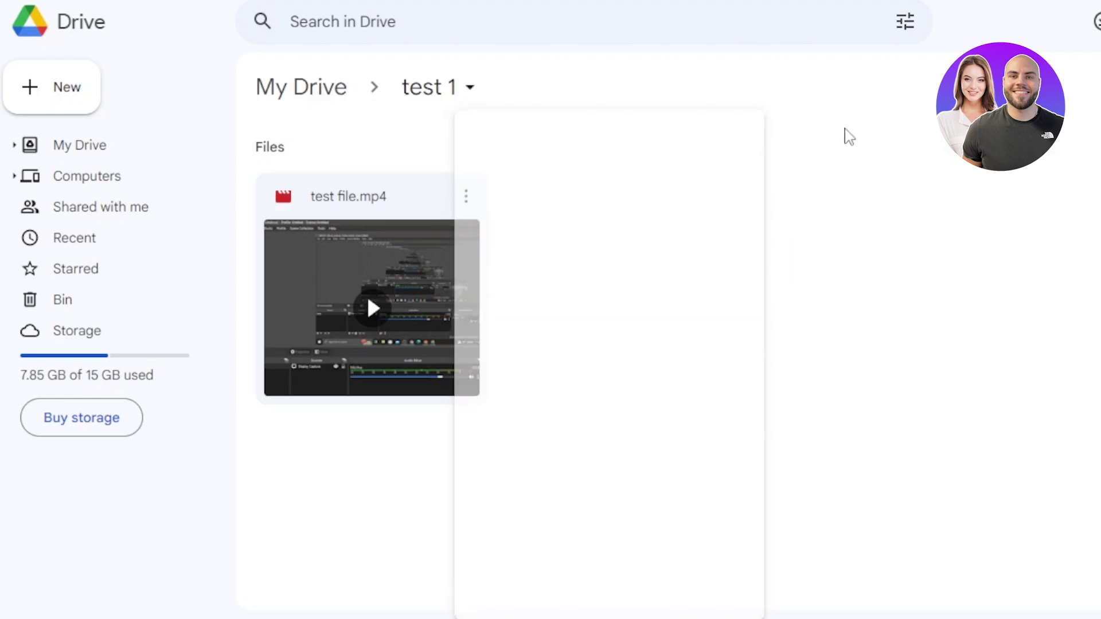
{"action": "left_click", "coordinate": [467, 199]}
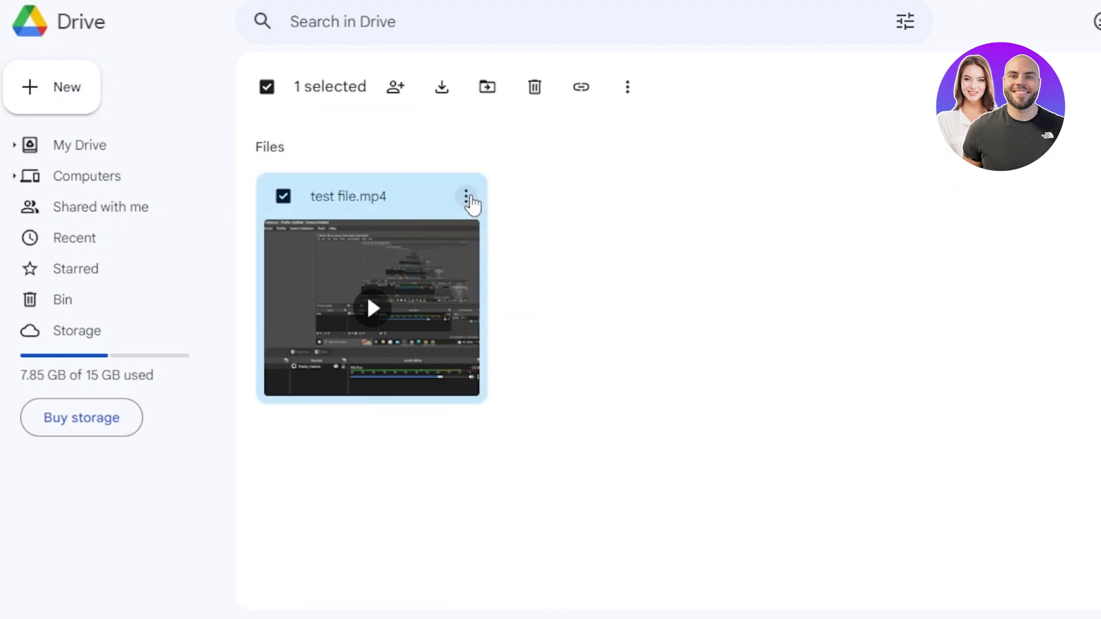
{"action": "left_click", "coordinate": [869, 153]}
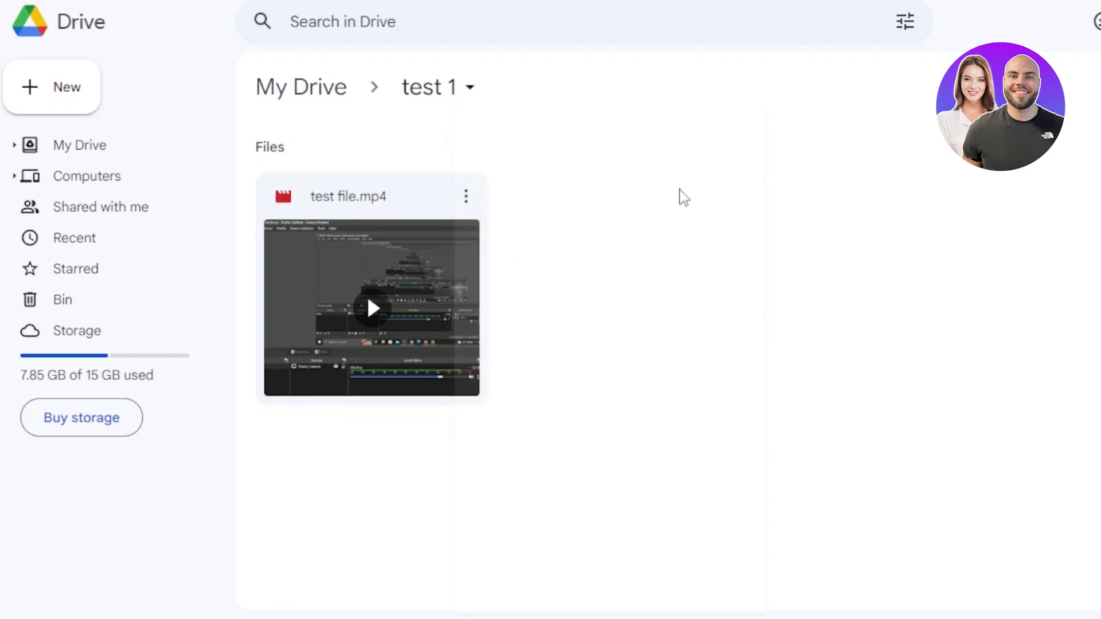
{"action": "left_click", "coordinate": [447, 196]}
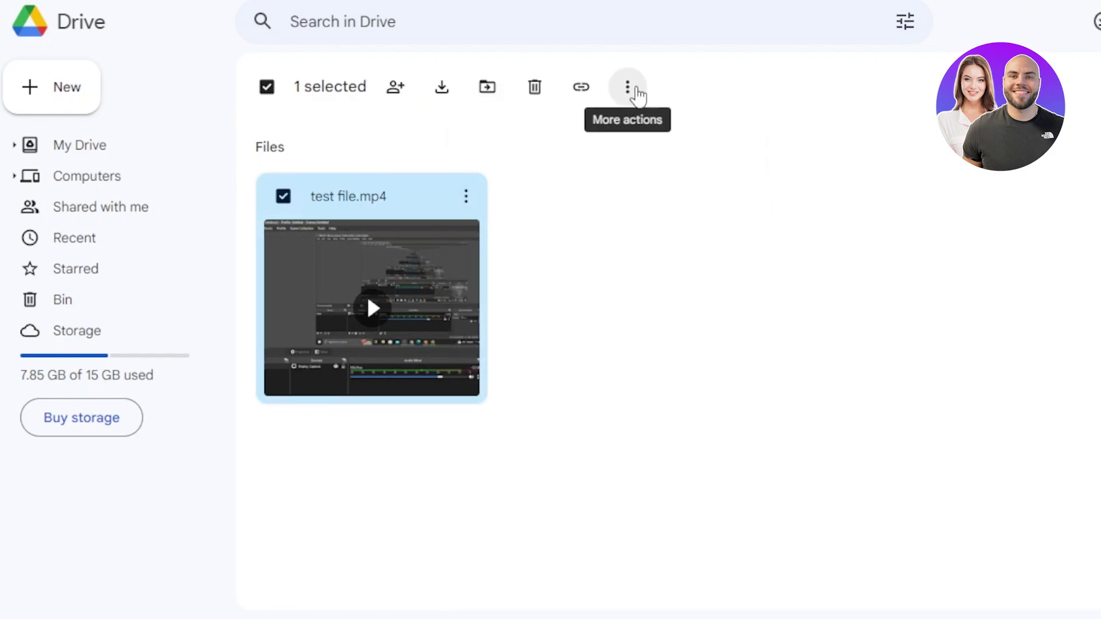
{"action": "left_click", "coordinate": [635, 92]}
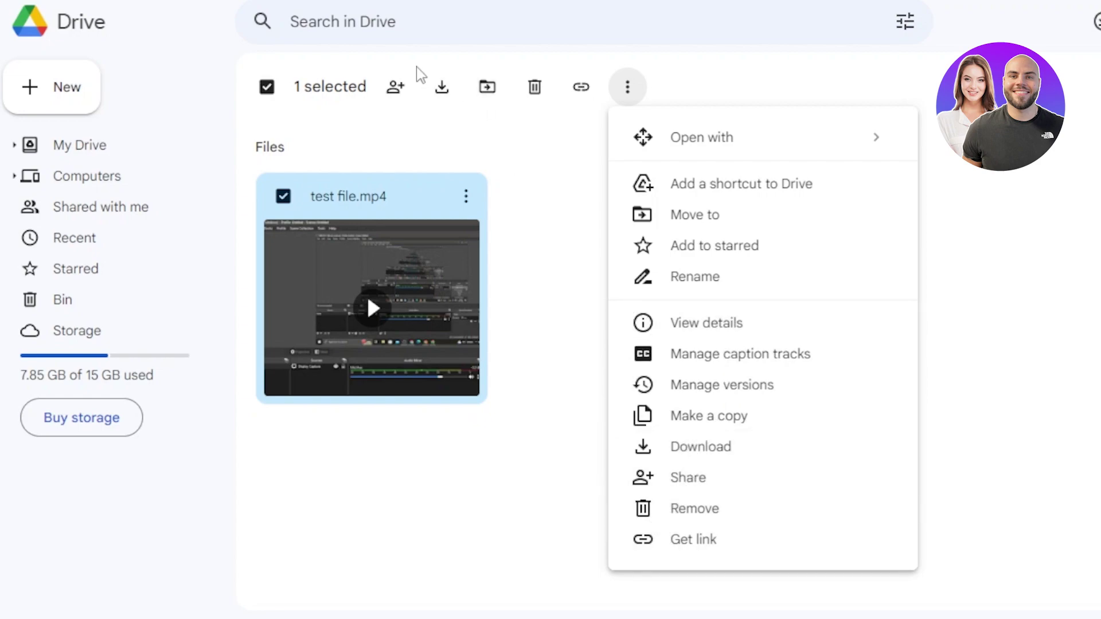
{"action": "left_click", "coordinate": [165, 65]}
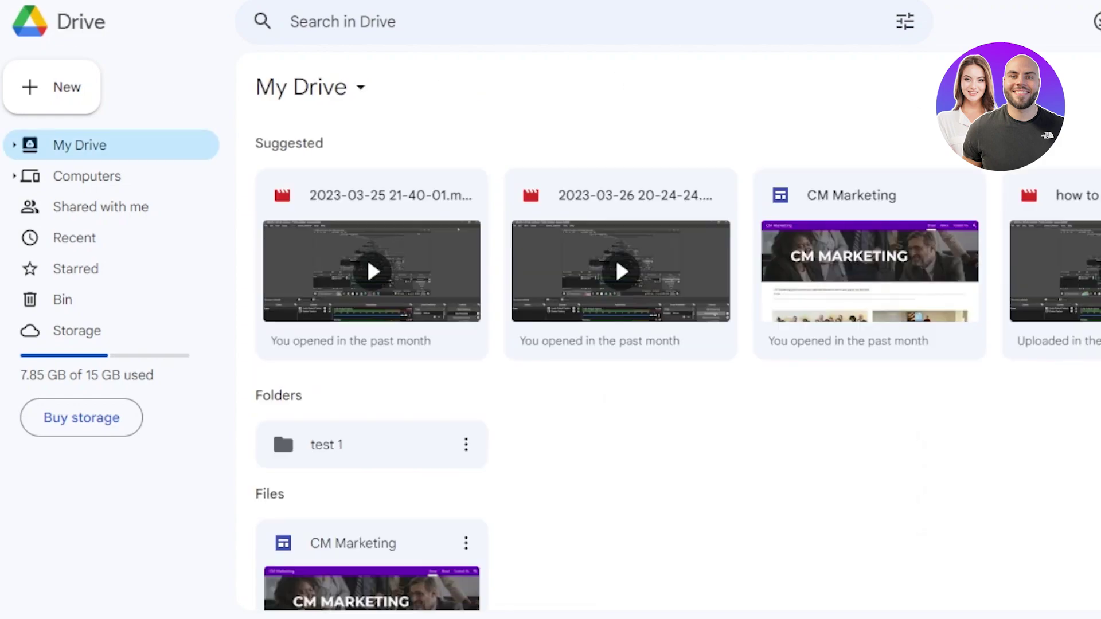
Give anyone with the link Editor access to the test 1 folder and copy its link.
{"action": "scroll", "coordinate": [677, 373], "scroll_direction": "down", "scroll_amount": 2}
{"action": "scroll", "coordinate": [677, 373], "scroll_direction": "up", "scroll_amount": 2}
{"action": "scroll", "coordinate": [676, 373], "scroll_direction": "down", "scroll_amount": 1}
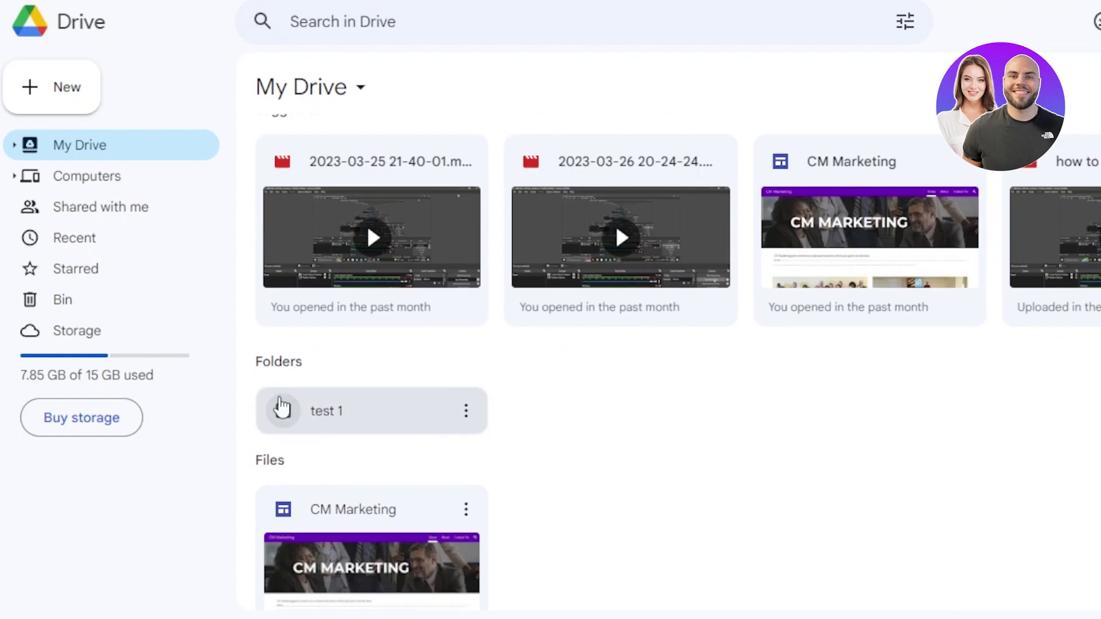
{"action": "left_click", "coordinate": [467, 411]}
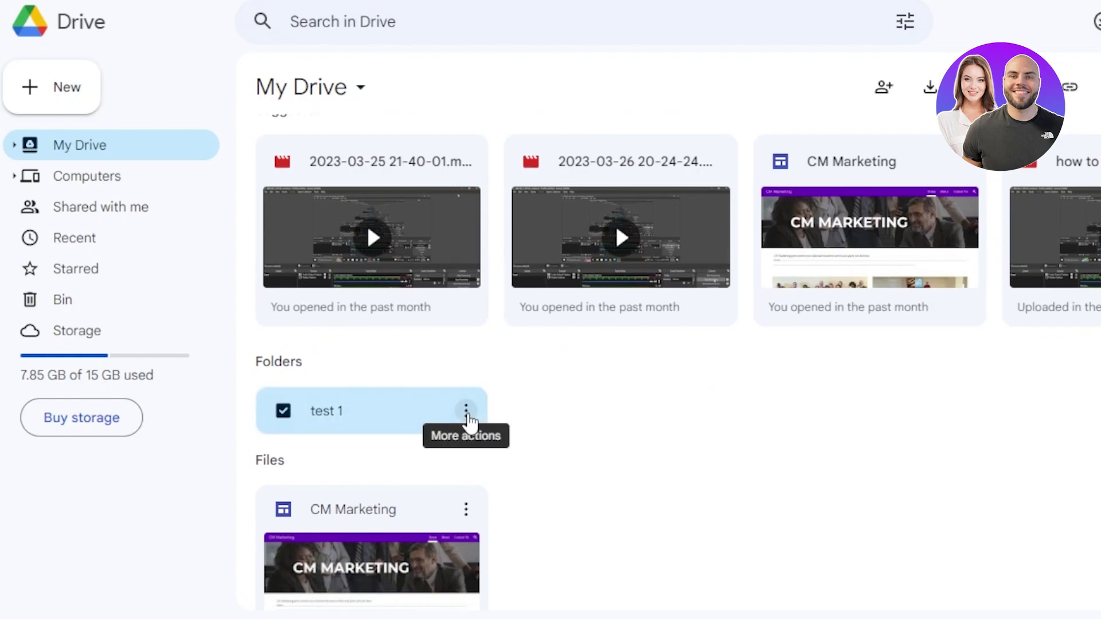
{"action": "left_click", "coordinate": [517, 257]}
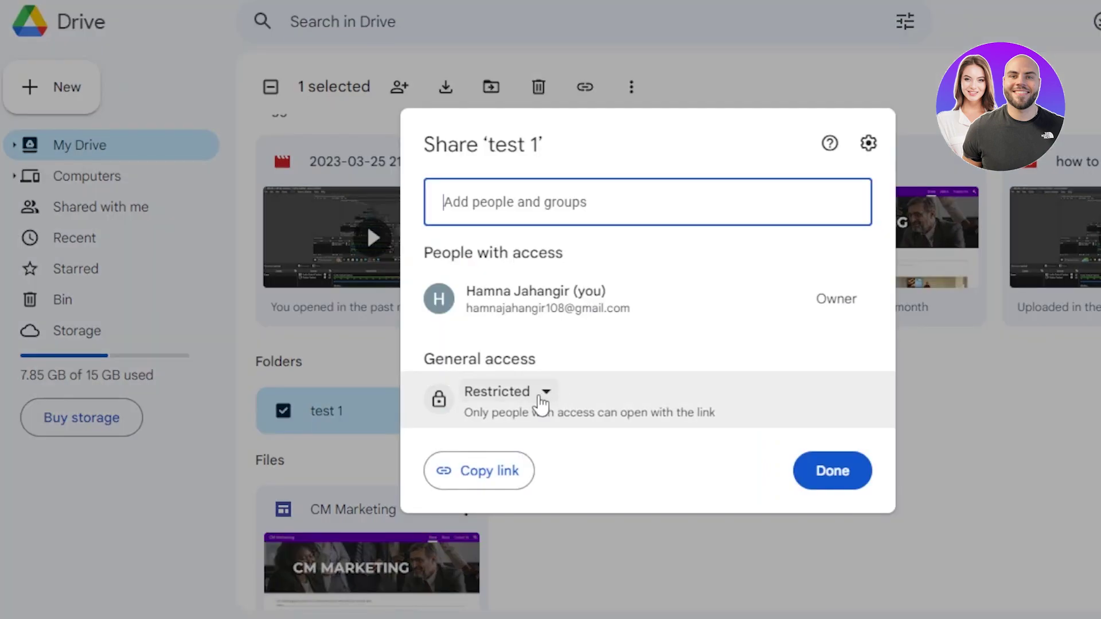
{"action": "left_click", "coordinate": [544, 397]}
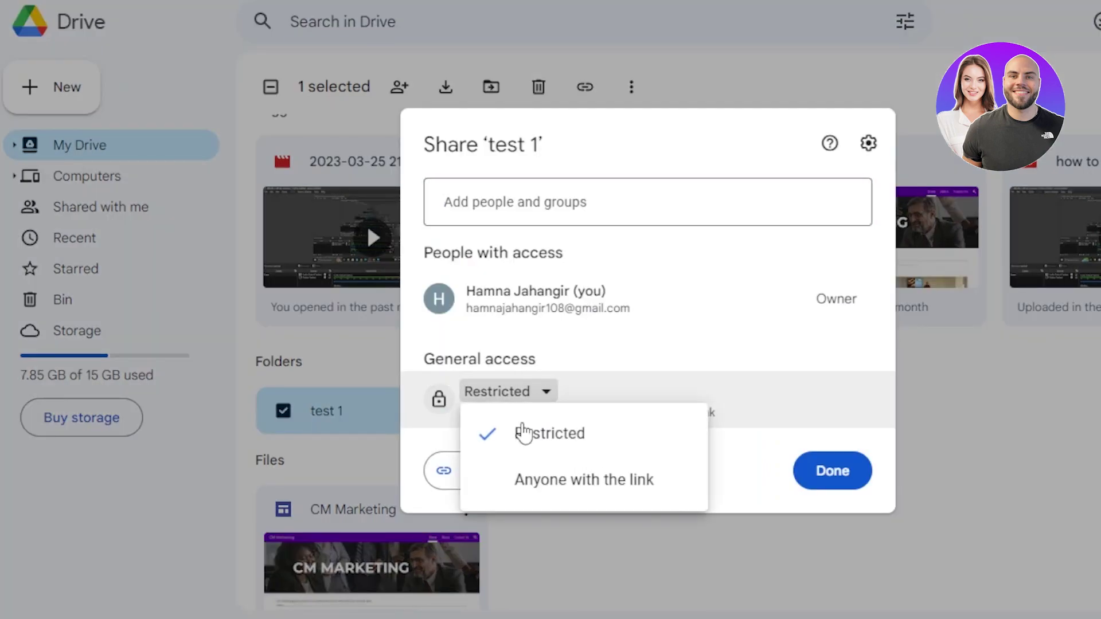
{"action": "left_click", "coordinate": [565, 477]}
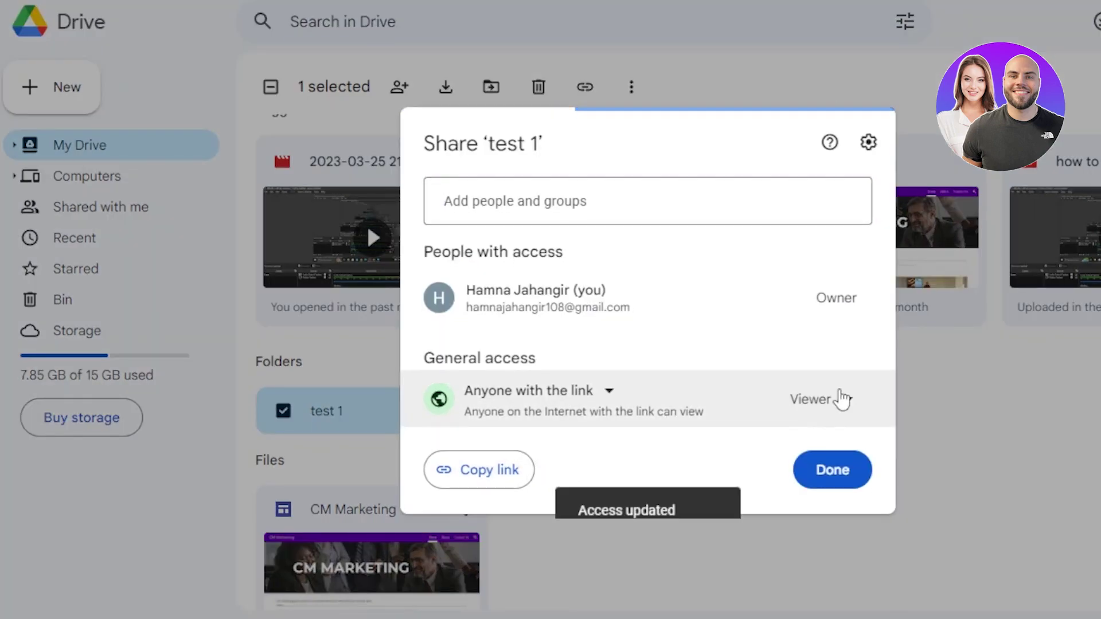
{"action": "left_click", "coordinate": [839, 401]}
{"action": "left_click", "coordinate": [848, 347]}
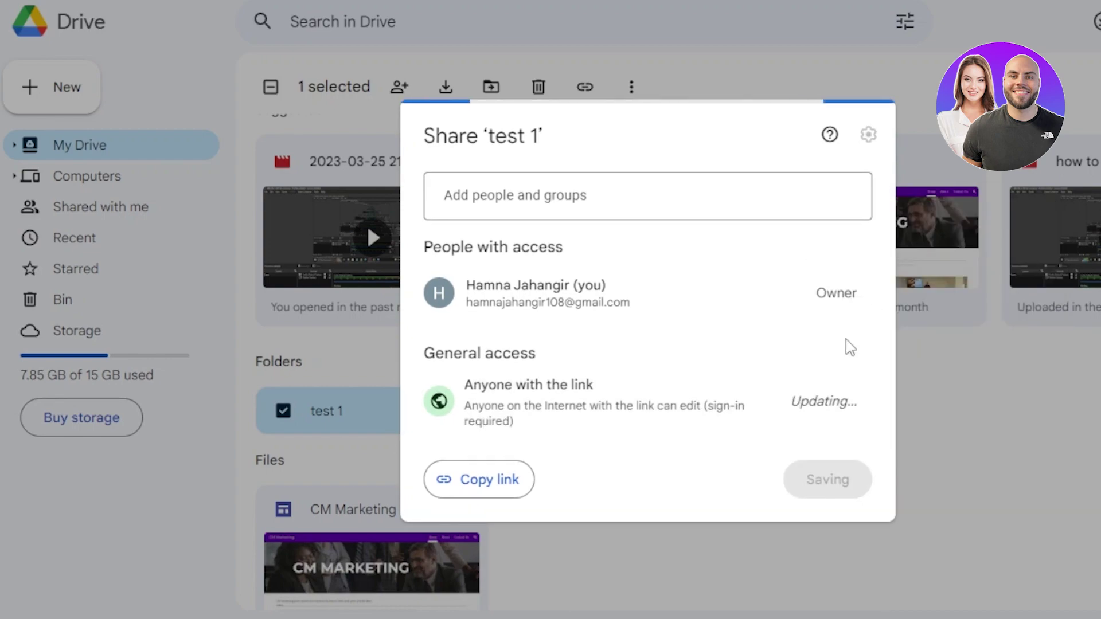
{"action": "left_click", "coordinate": [509, 487]}
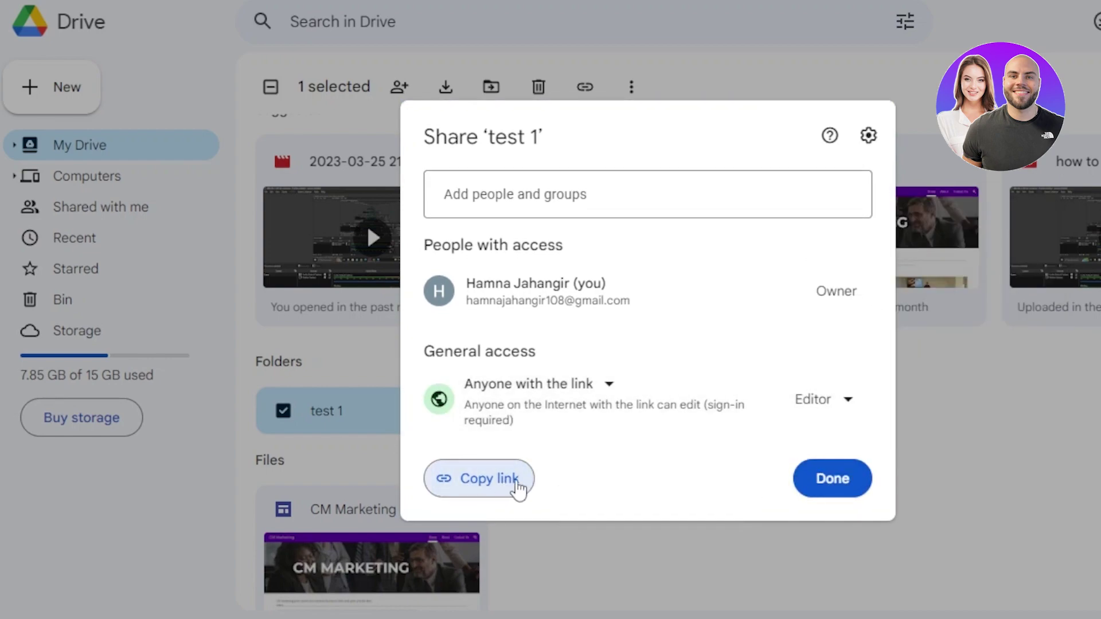
{"action": "left_click", "coordinate": [842, 481]}
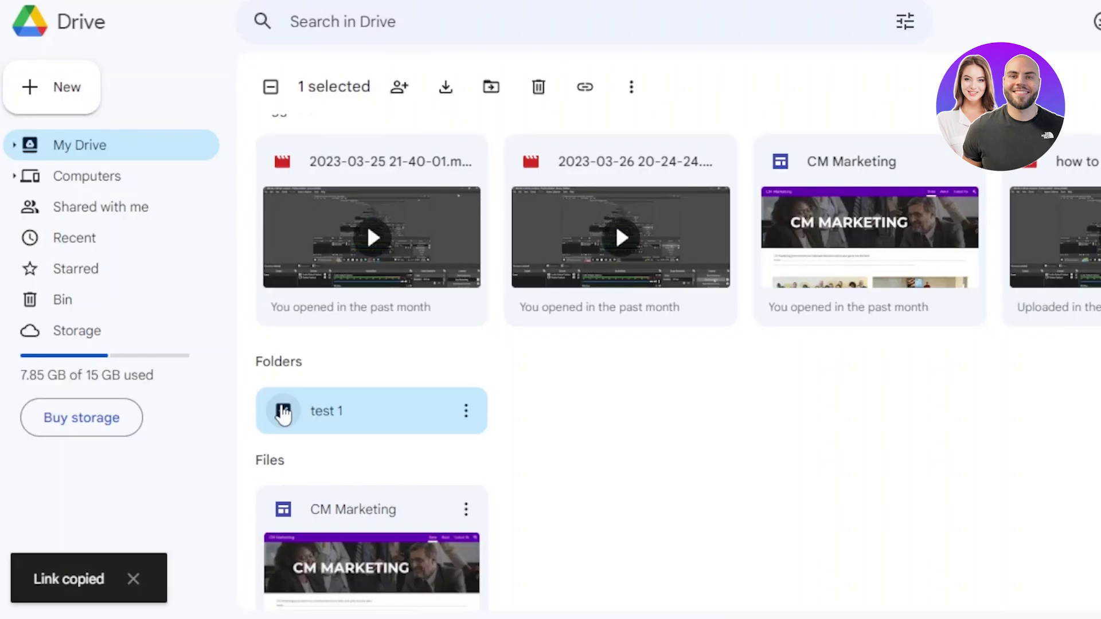
{"action": "left_click", "coordinate": [674, 423]}
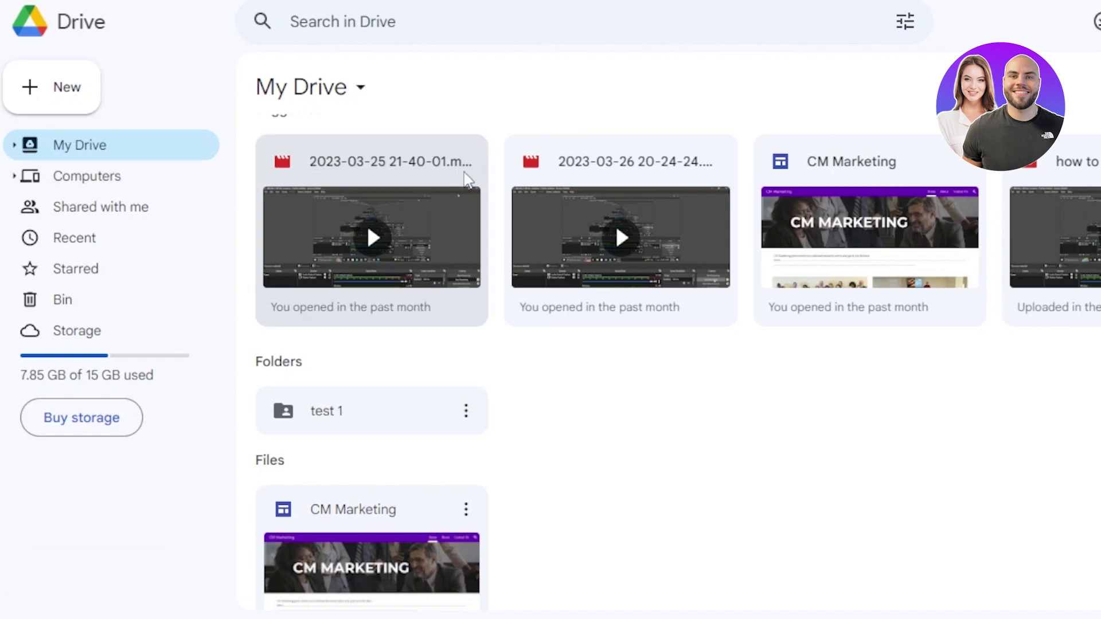
{"action": "left_click", "coordinate": [90, 177]}
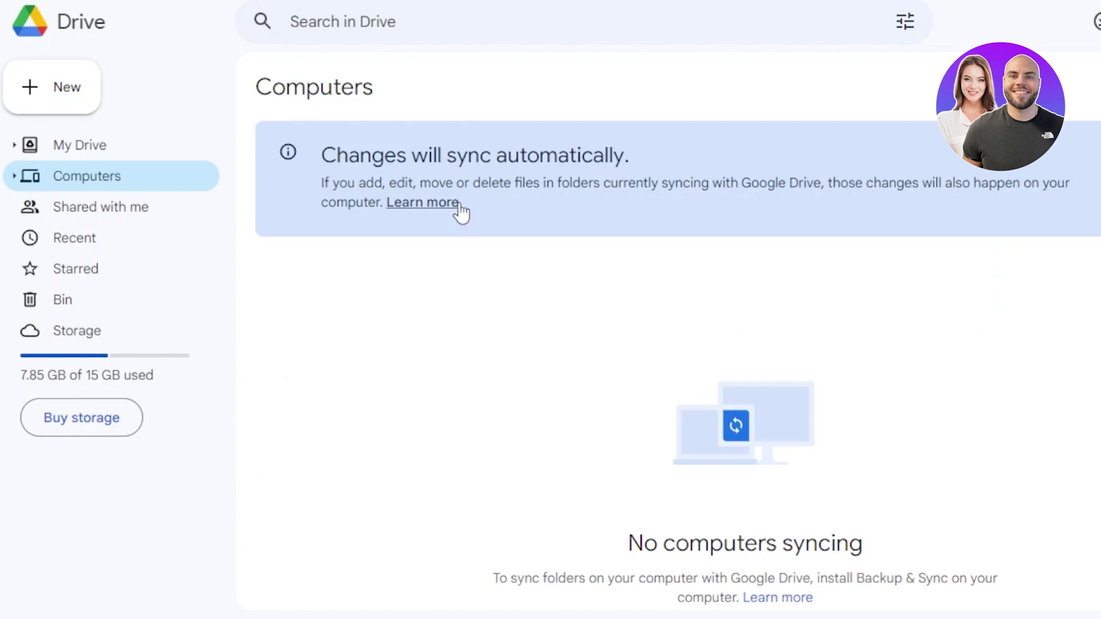
{"action": "left_click", "coordinate": [148, 213]}
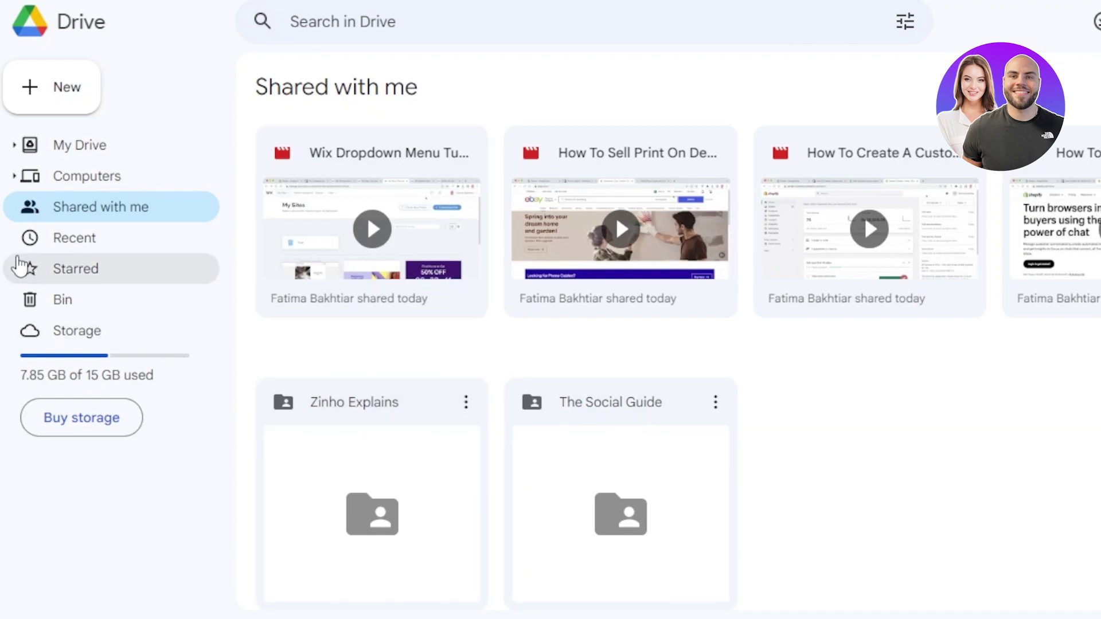
{"action": "left_click", "coordinate": [60, 237]}
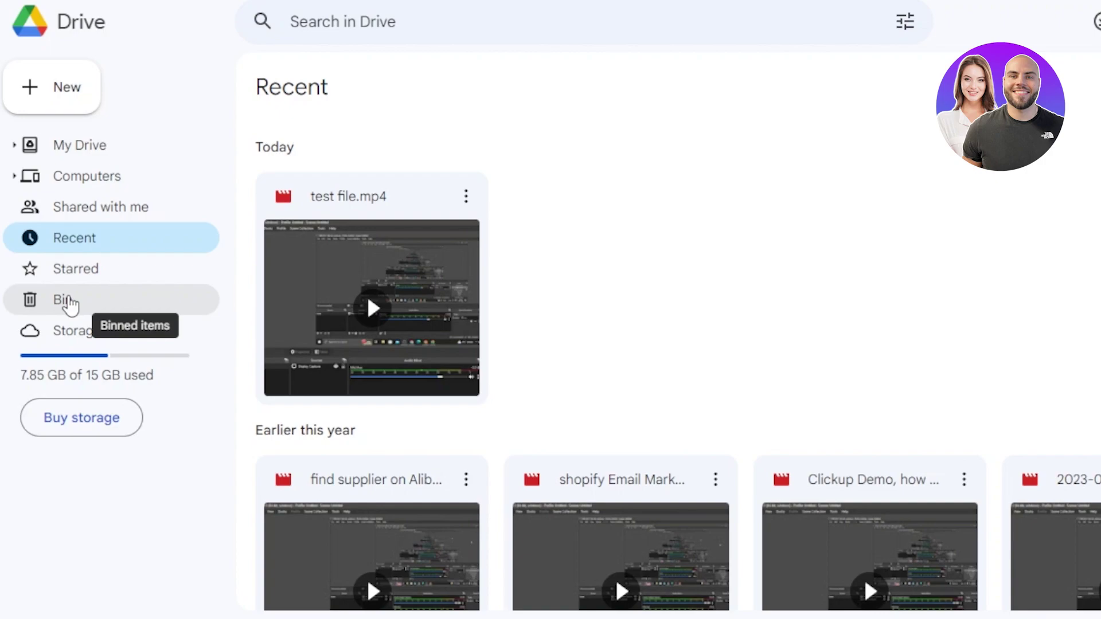
{"action": "left_click", "coordinate": [69, 299]}
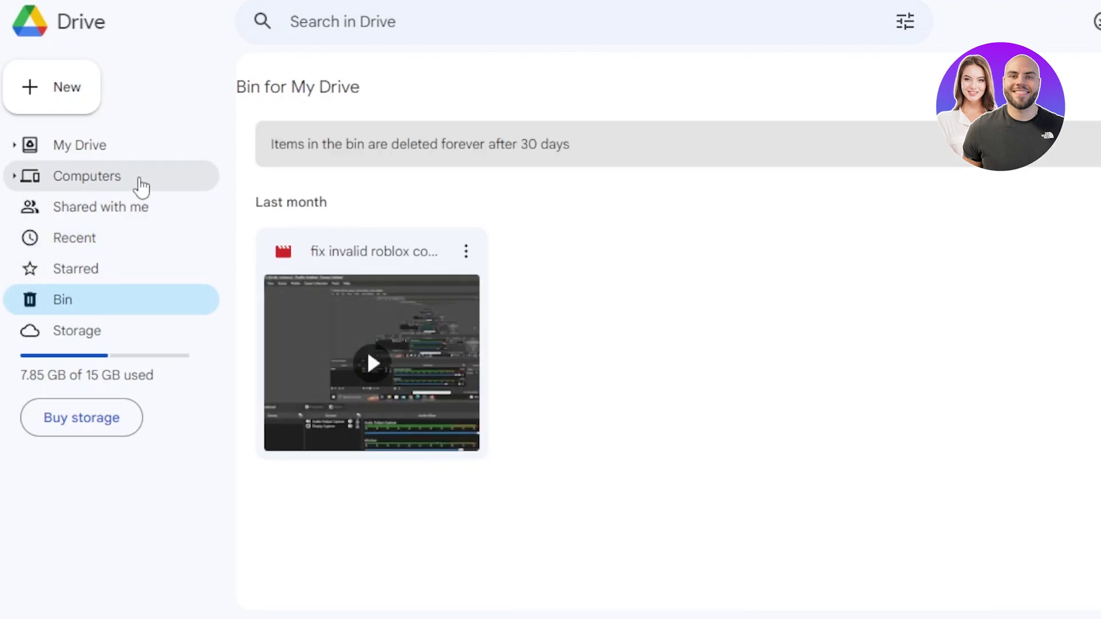
{"action": "left_click", "coordinate": [109, 156]}
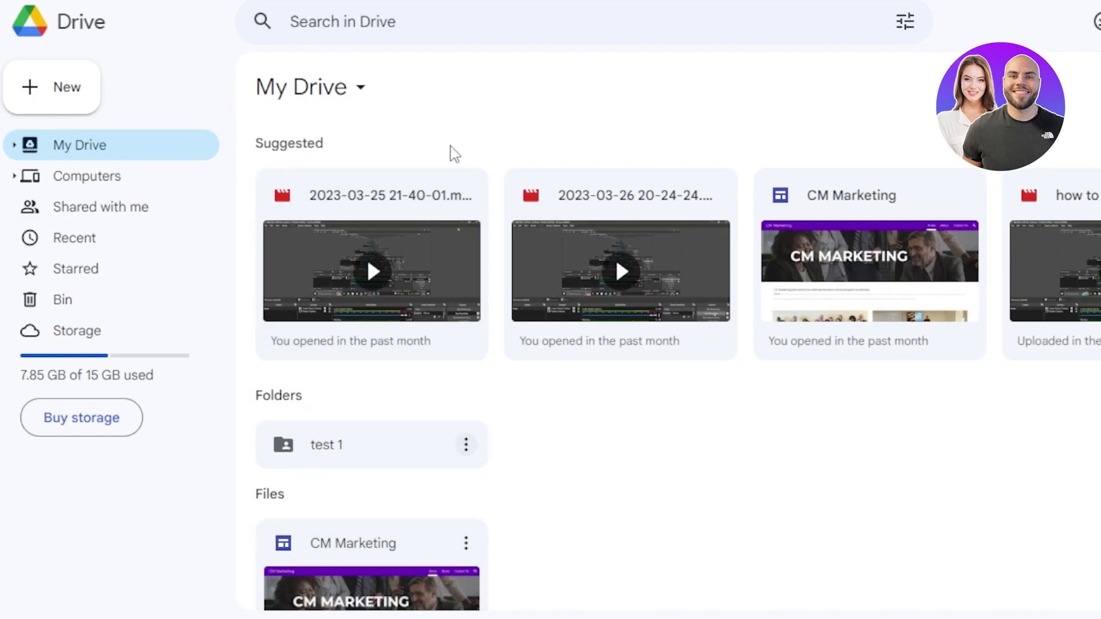
Move the 2023-03-26 video to the bin and view the Bin.
{"action": "right_click", "coordinate": [677, 197]}
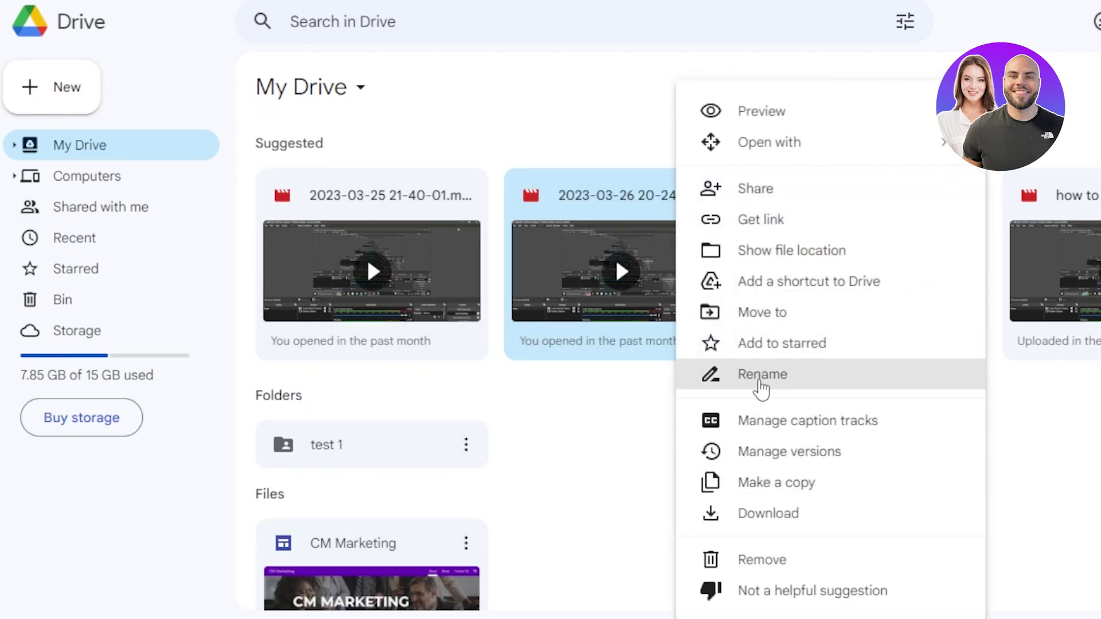
{"action": "left_click", "coordinate": [743, 553]}
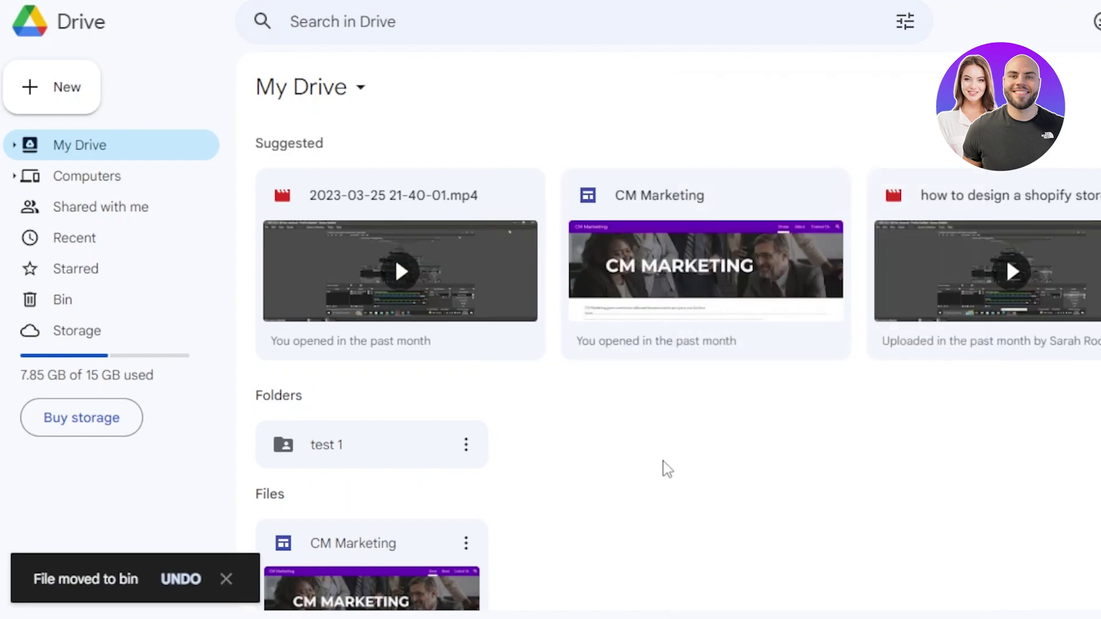
{"action": "left_click", "coordinate": [73, 301]}
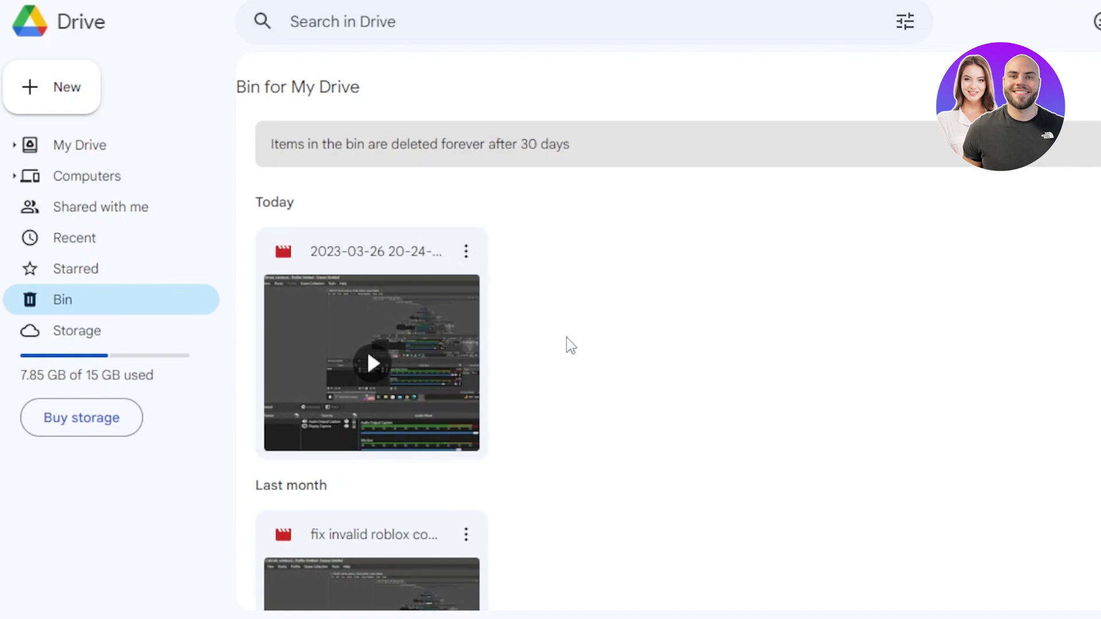
Permanently empty the bin, bringing usage to 7.75 GB, and go to Buy storage.
{"action": "left_click", "coordinate": [1045, 162]}
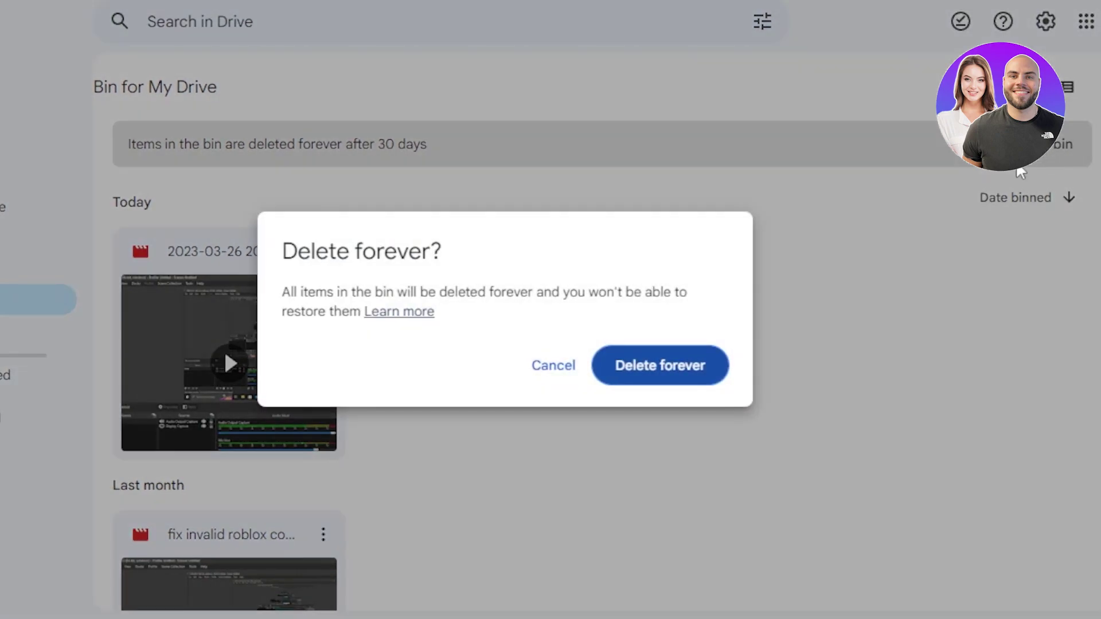
{"action": "left_click", "coordinate": [665, 368]}
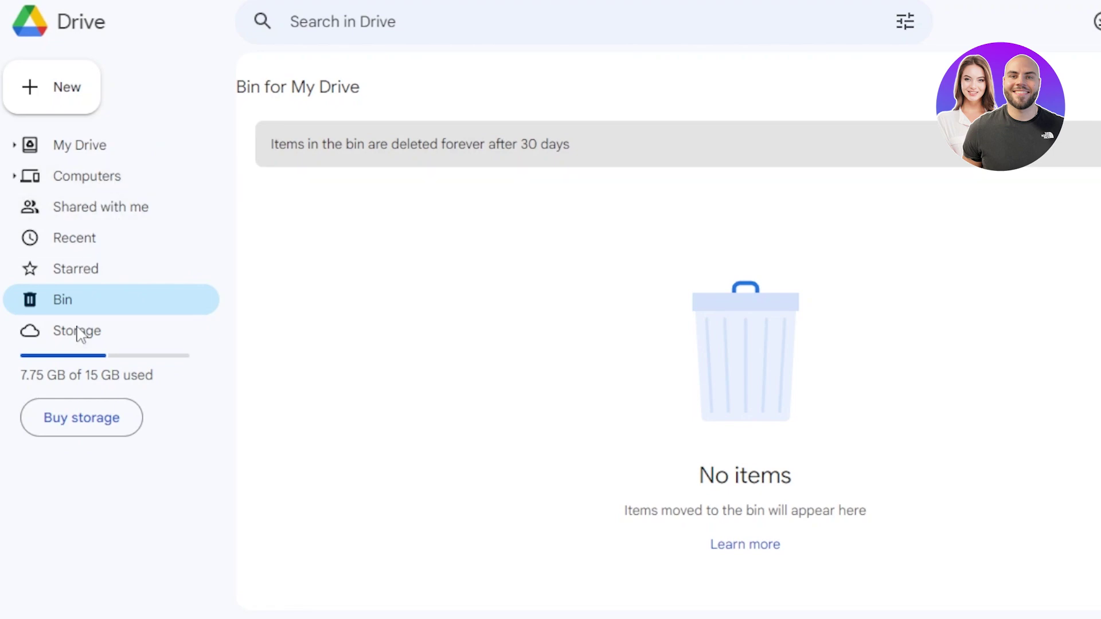
{"action": "left_click", "coordinate": [111, 422]}
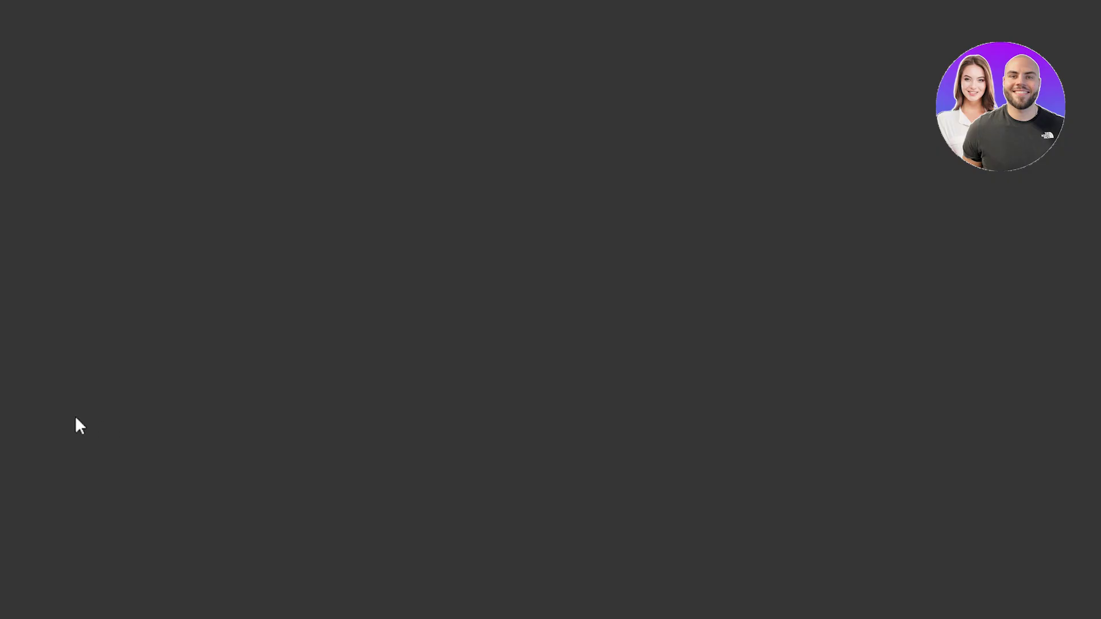
Review the Google One storage plans' monthly prices, including the Basic plan.
{"action": "scroll", "coordinate": [654, 344], "scroll_direction": "down", "scroll_amount": 6}
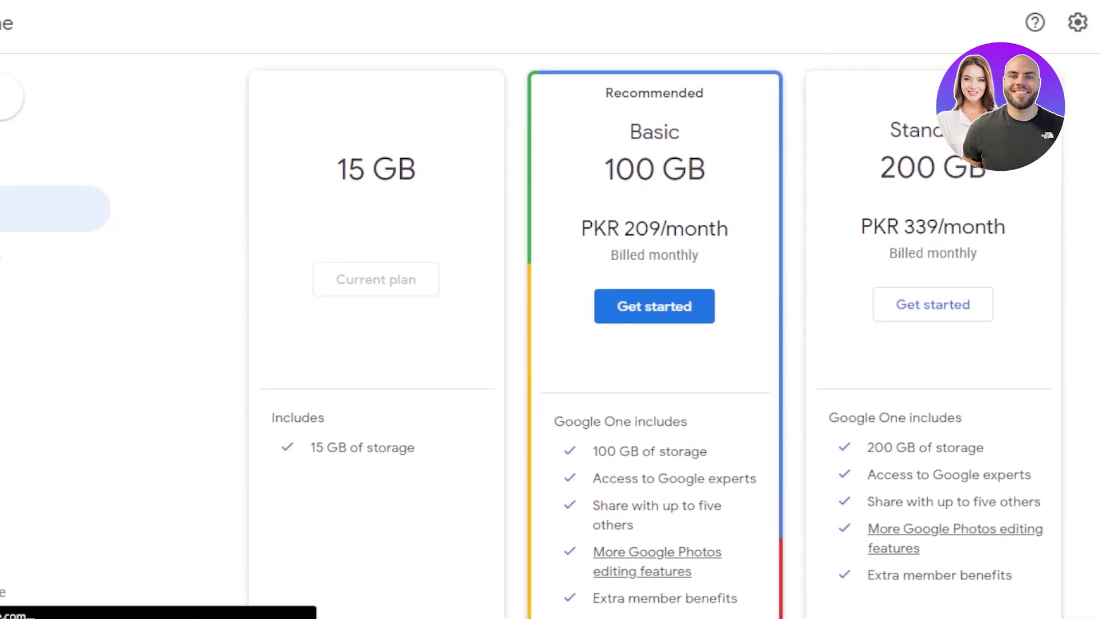
{"action": "scroll", "coordinate": [654, 344], "scroll_direction": "up", "scroll_amount": 1}
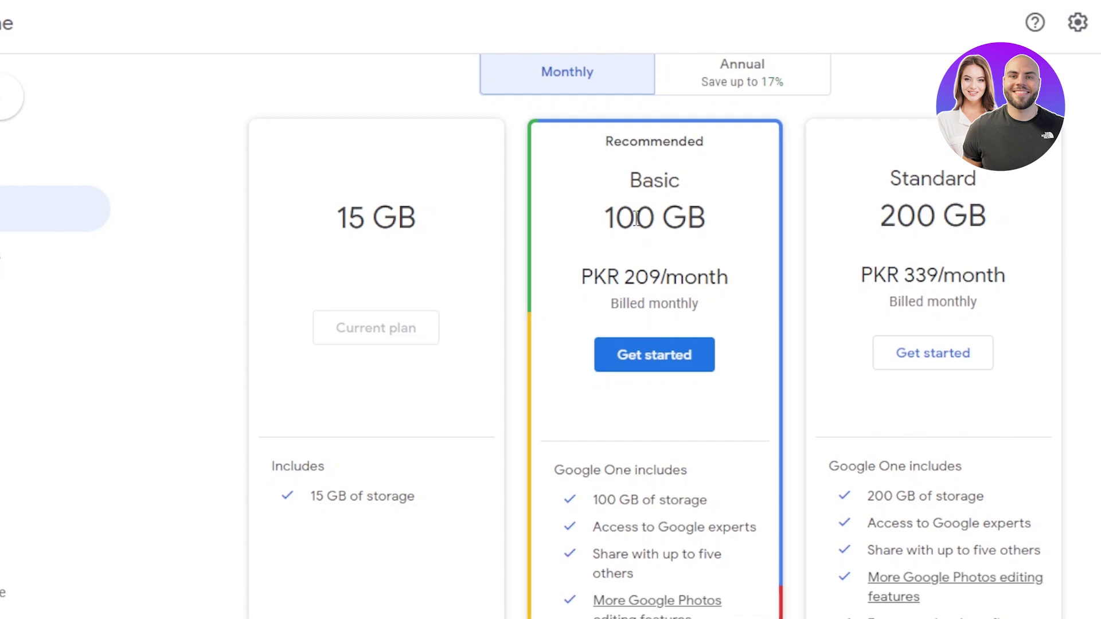
{"action": "left_click_drag", "start_coordinate": [610, 218], "coordinate": [758, 233]}
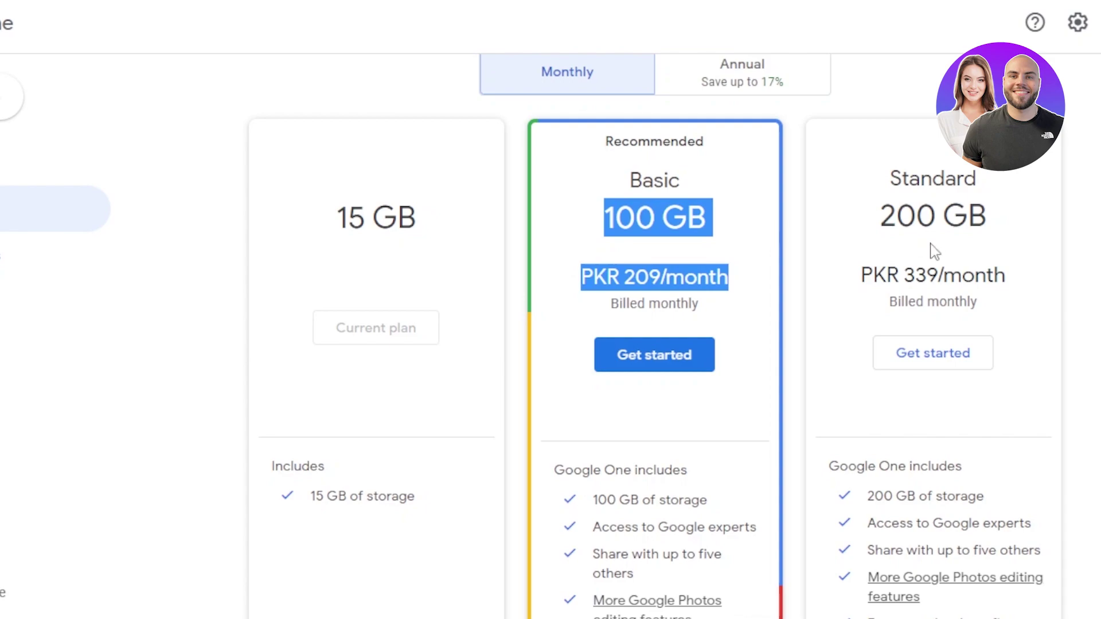
{"action": "left_click", "coordinate": [1015, 185]}
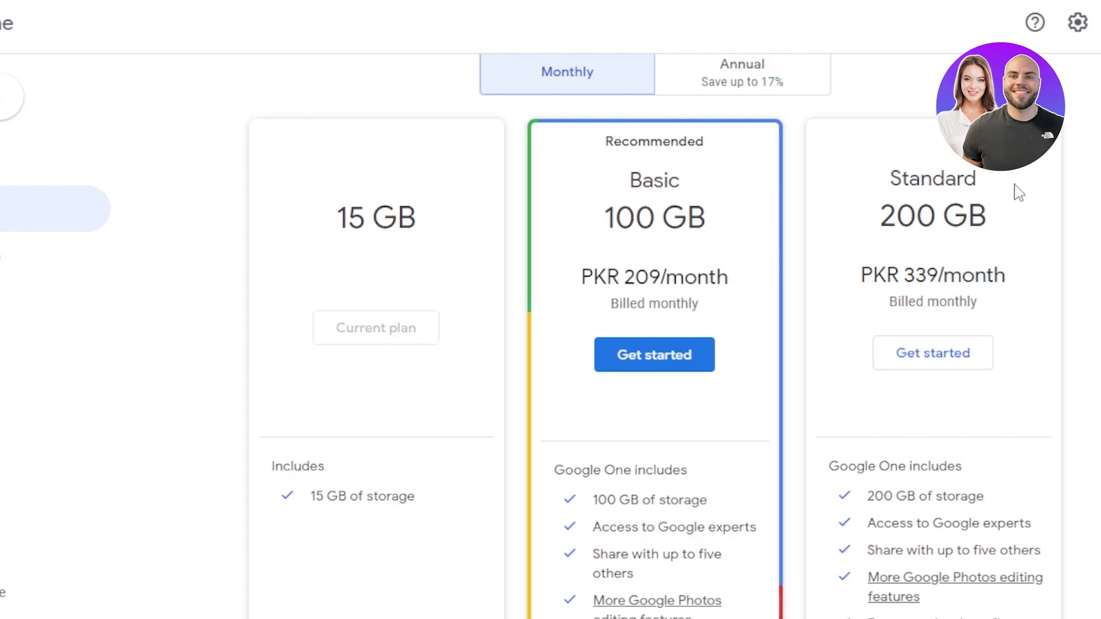
{"action": "scroll", "coordinate": [1016, 189], "scroll_direction": "down", "scroll_amount": 1}
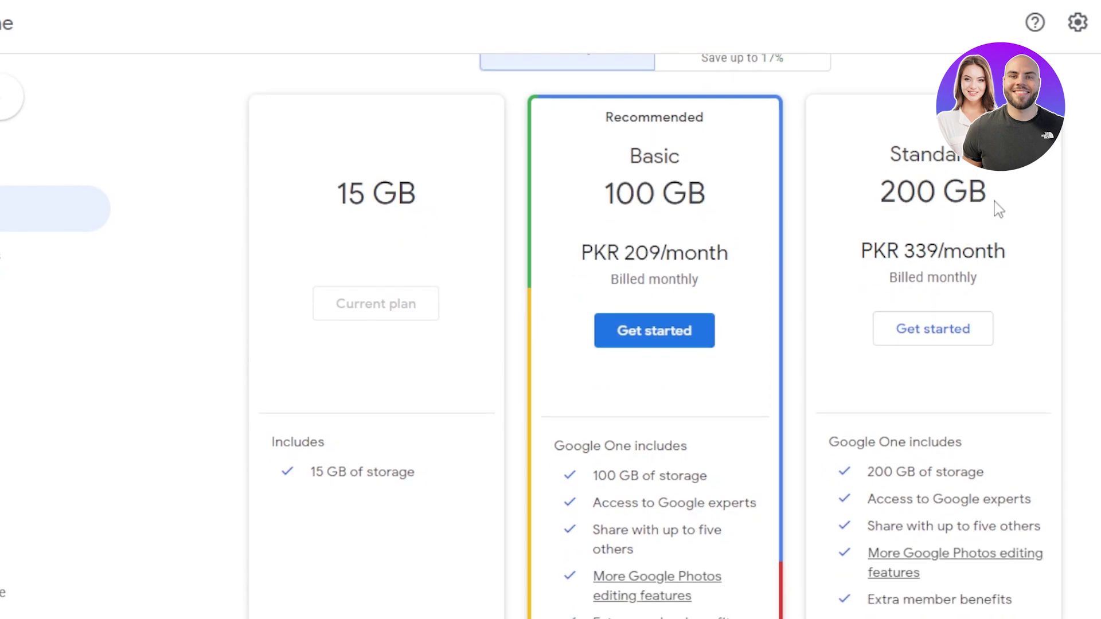
Switch to annual pricing and review the plans through the 2 TB Premium card.
{"action": "left_click", "coordinate": [731, 65]}
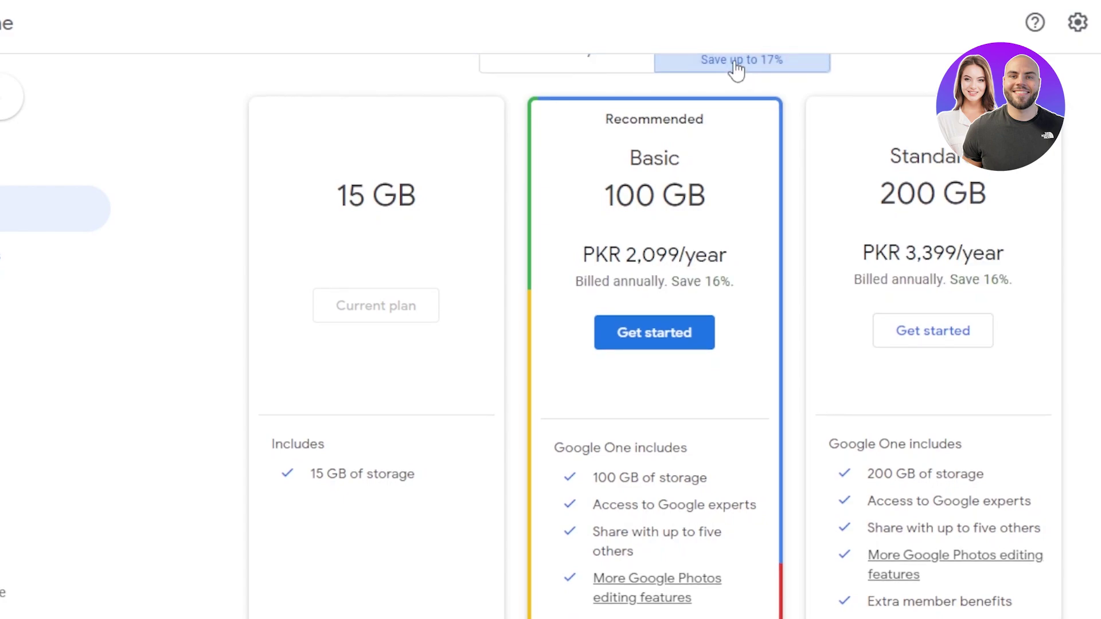
{"action": "left_click_drag", "start_coordinate": [672, 281], "coordinate": [752, 291]}
{"action": "left_click", "coordinate": [751, 291]}
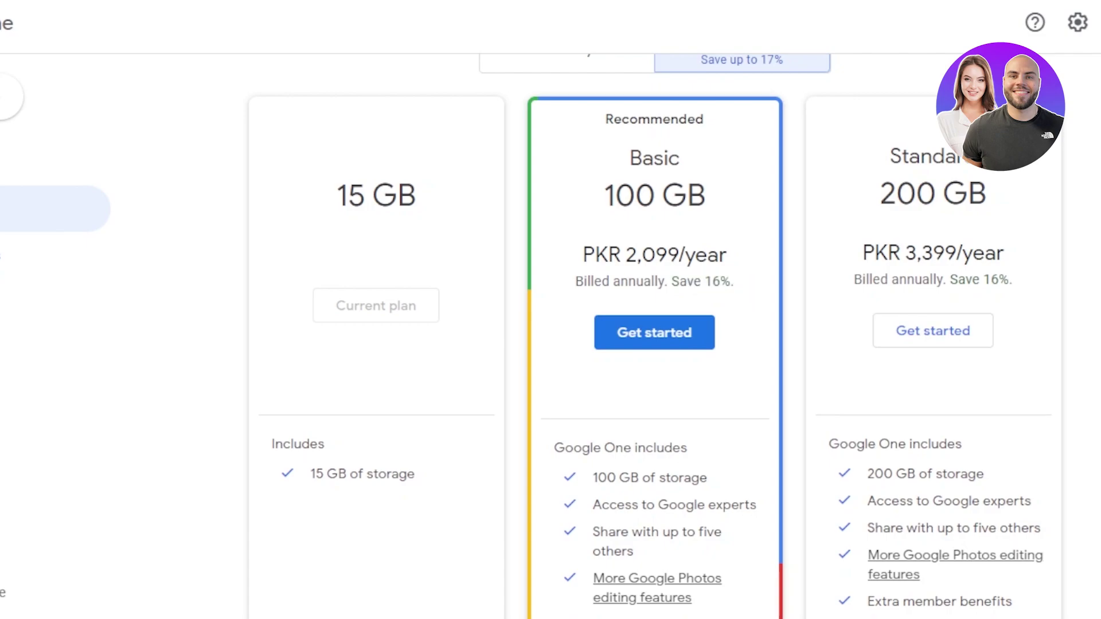
{"action": "scroll", "coordinate": [655, 327], "scroll_direction": "down", "scroll_amount": 10}
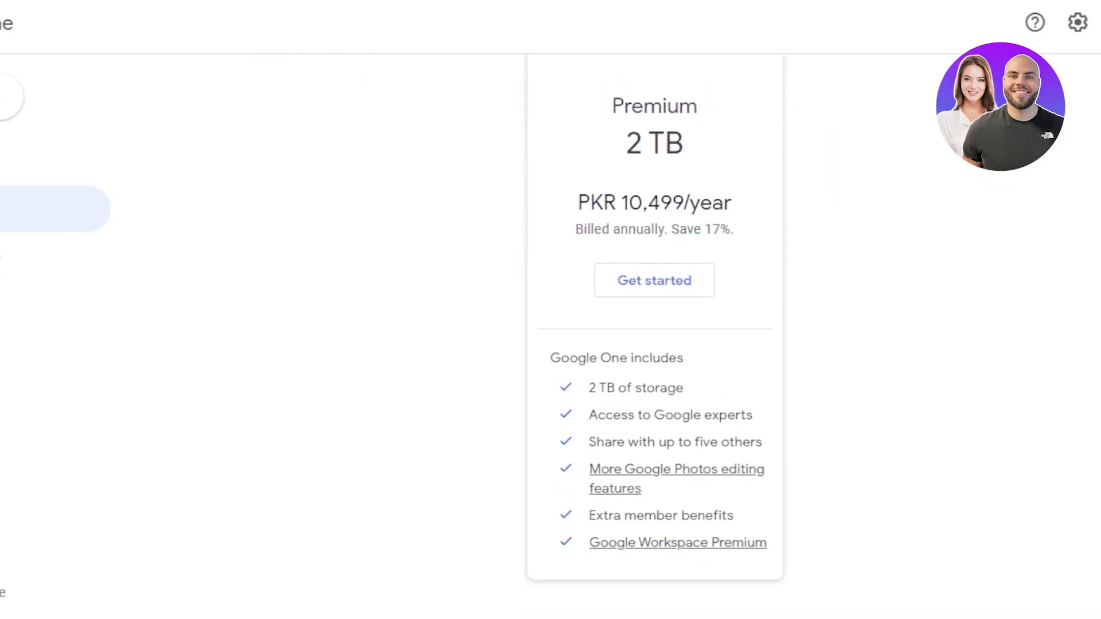
{"action": "scroll", "coordinate": [656, 335], "scroll_direction": "up", "scroll_amount": 3}
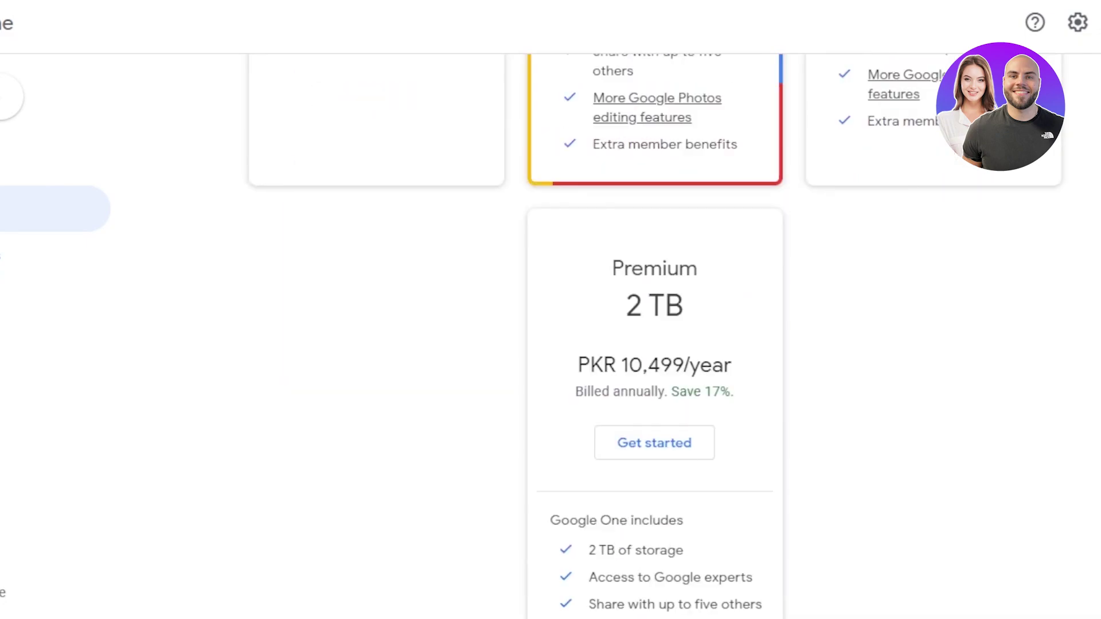
{"action": "scroll", "coordinate": [655, 336], "scroll_direction": "down", "scroll_amount": 5}
{"action": "scroll", "coordinate": [655, 335], "scroll_direction": "up", "scroll_amount": 14}
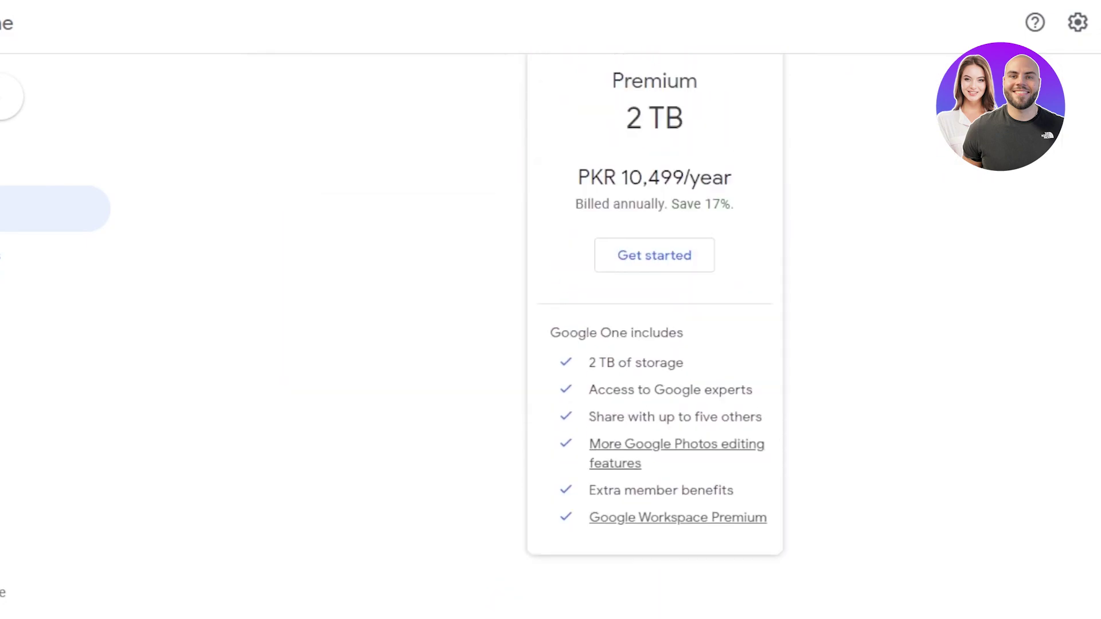
{"action": "scroll", "coordinate": [464, 209], "scroll_direction": "up", "scroll_amount": 12}
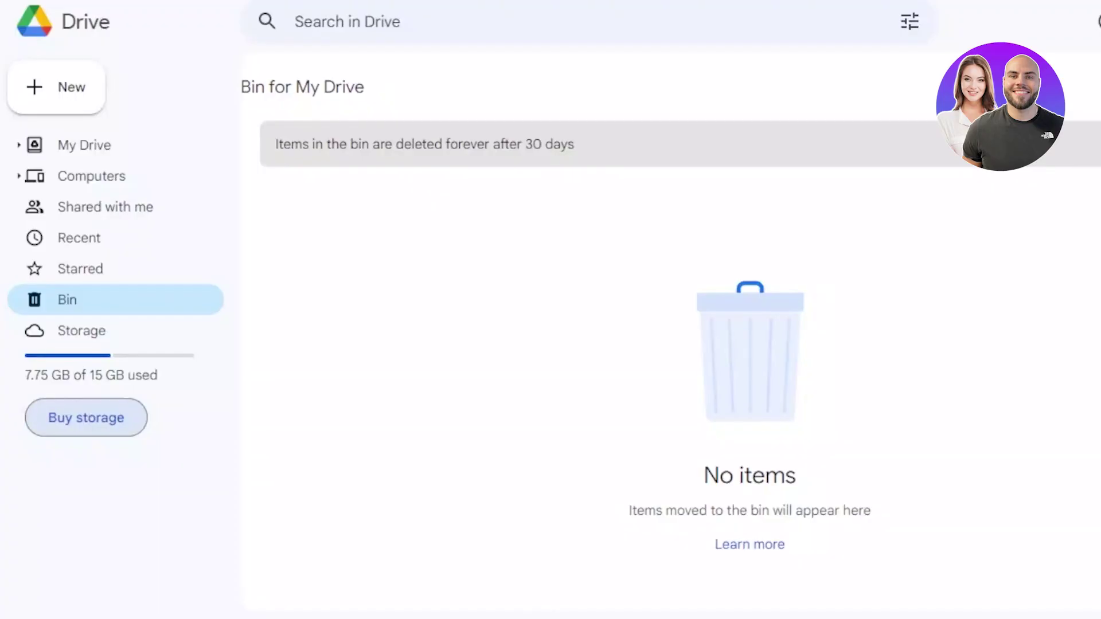
Return to My Drive, dismiss the New menu unused, and scroll past the test 1 folder and CM Marketing file.
{"action": "left_click", "coordinate": [113, 145]}
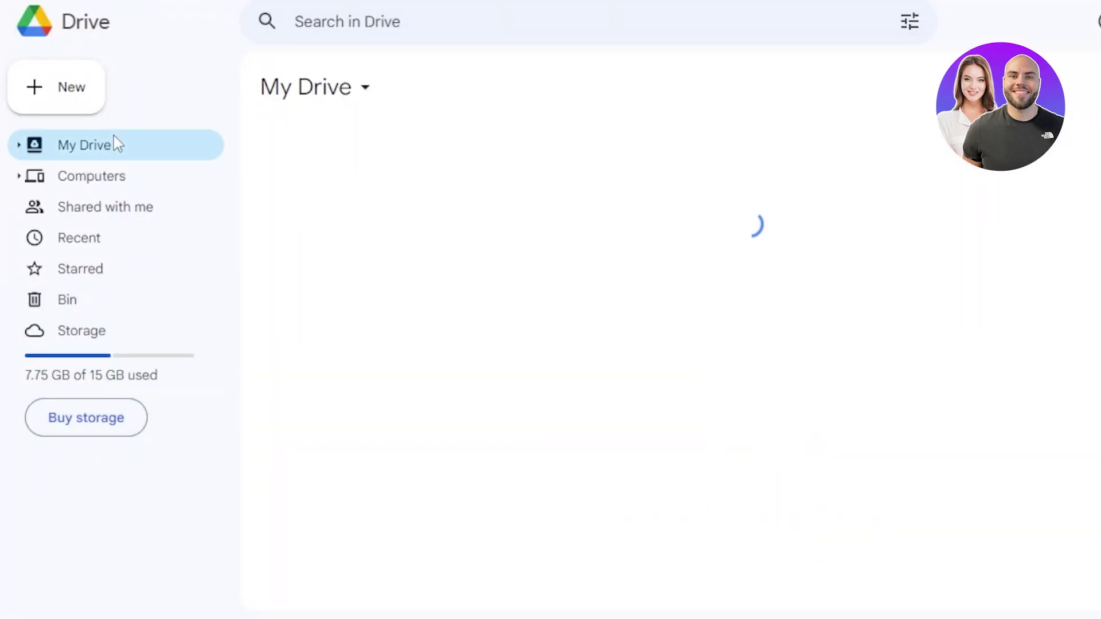
{"action": "left_click", "coordinate": [51, 109]}
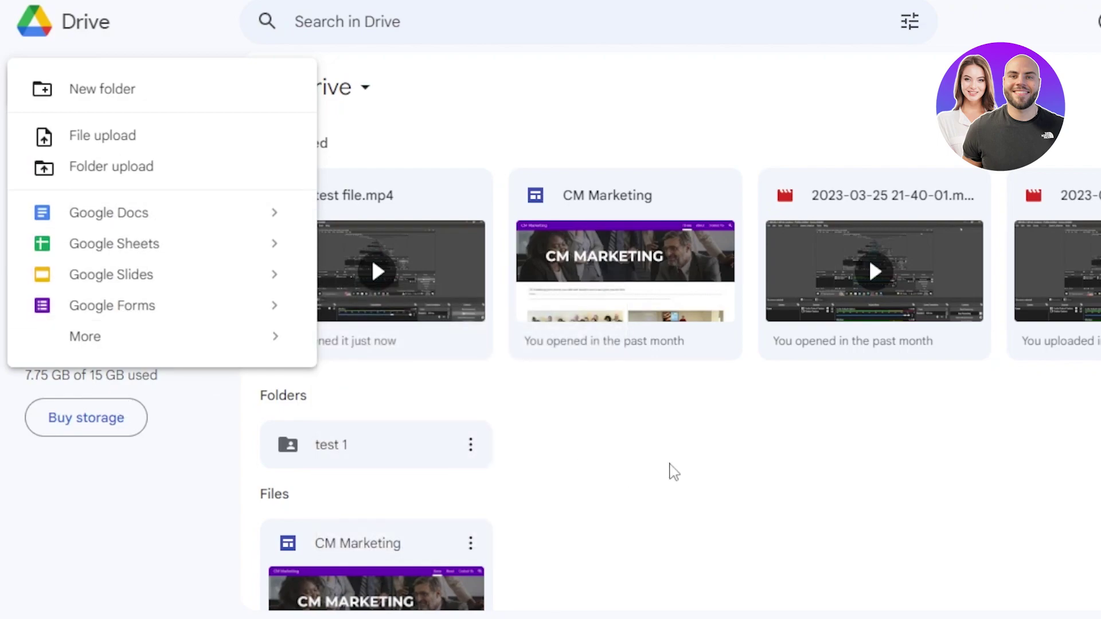
{"action": "left_click", "coordinate": [671, 469]}
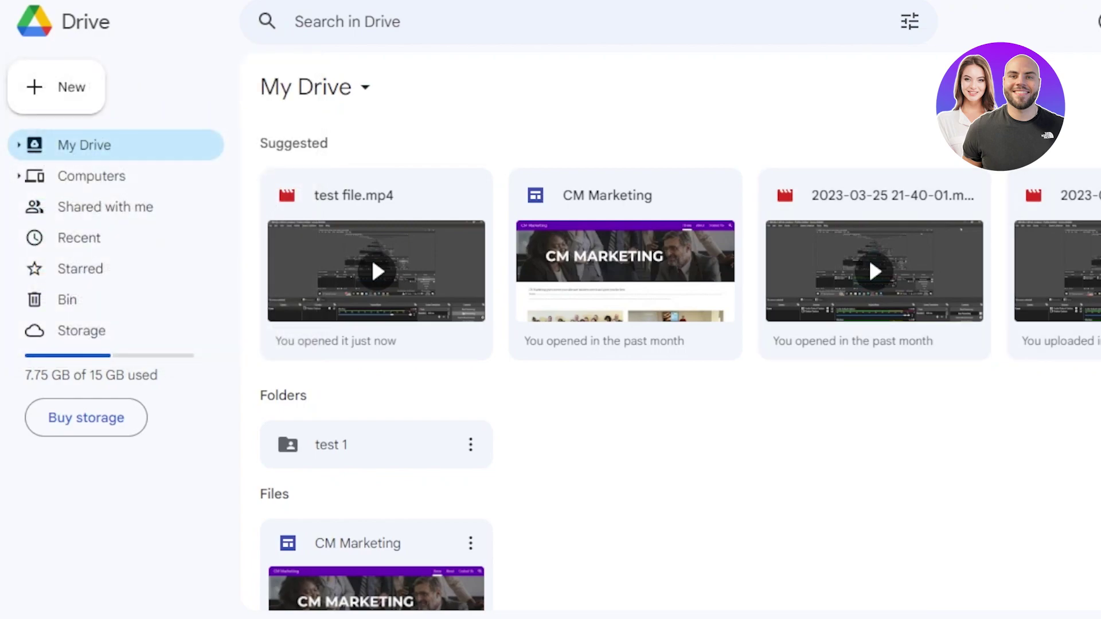
{"action": "scroll", "coordinate": [680, 361], "scroll_direction": "down", "scroll_amount": 2}
{"action": "scroll", "coordinate": [680, 361], "scroll_direction": "up", "scroll_amount": 2}
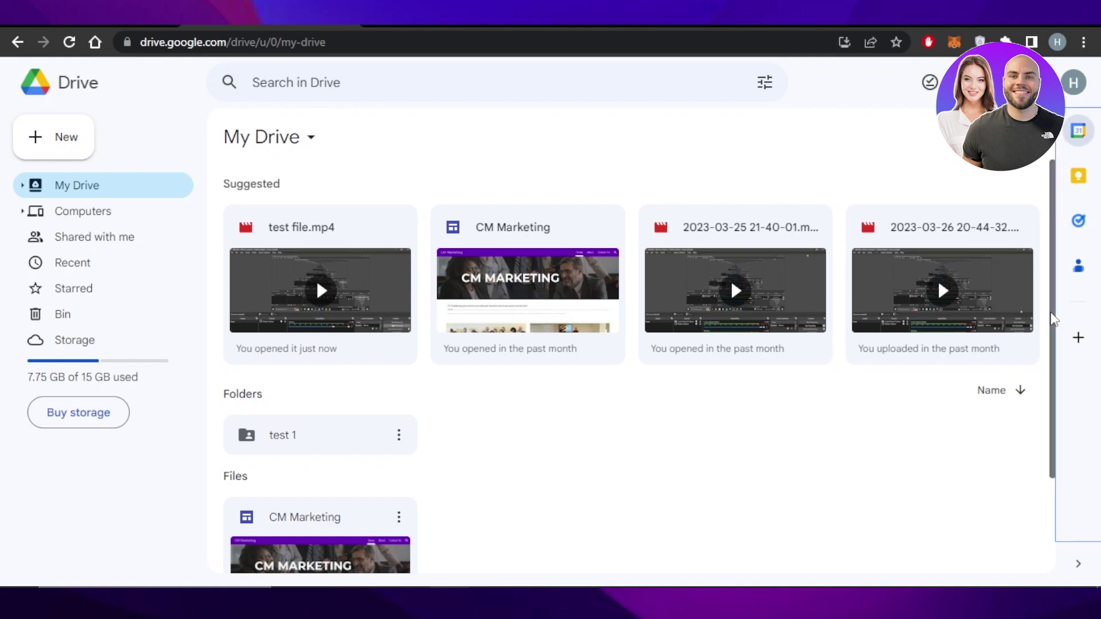
{"action": "scroll", "coordinate": [1059, 503], "scroll_direction": "down", "scroll_amount": 3}
{"action": "scroll", "coordinate": [1058, 503], "scroll_direction": "up", "scroll_amount": 3}
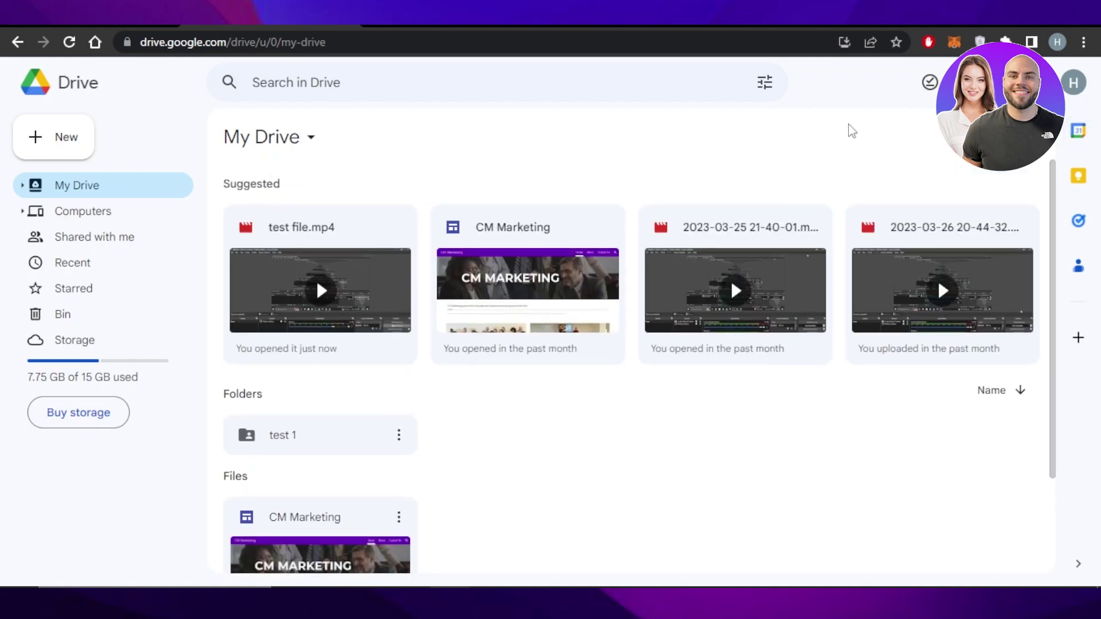